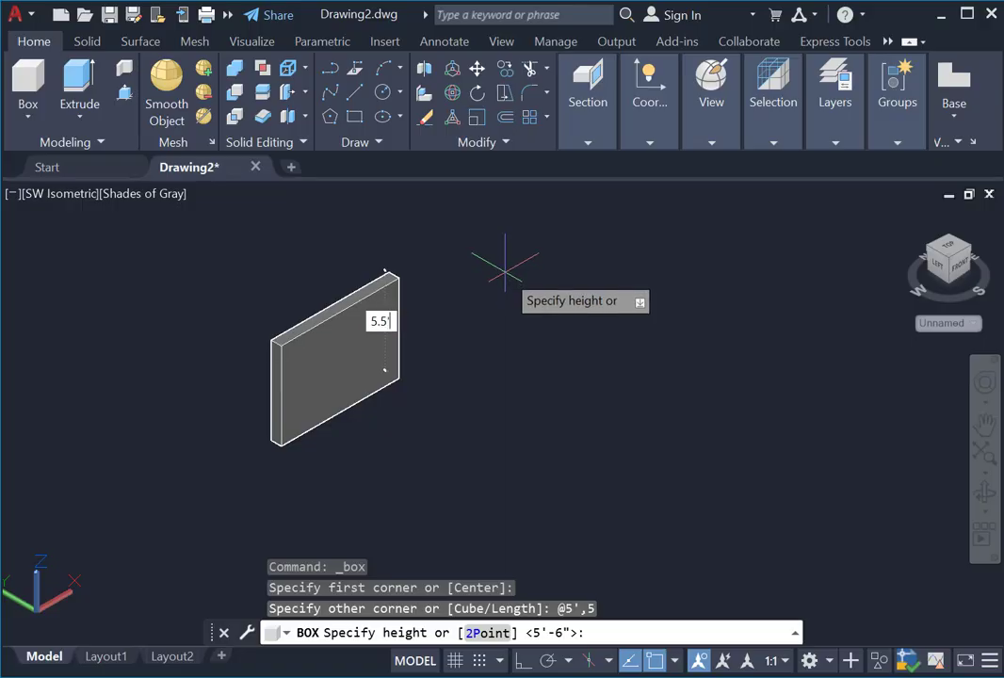
Finish the box with a height of 5.5' and offset the edges of its large front face slightly inward.
key("Return")
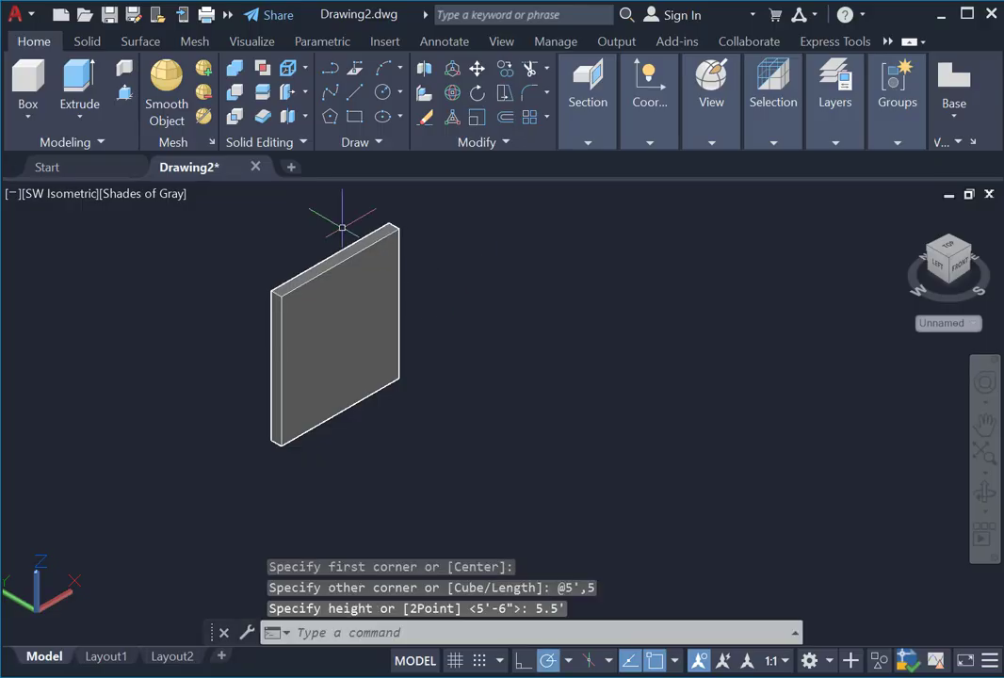
left_click(84, 41)
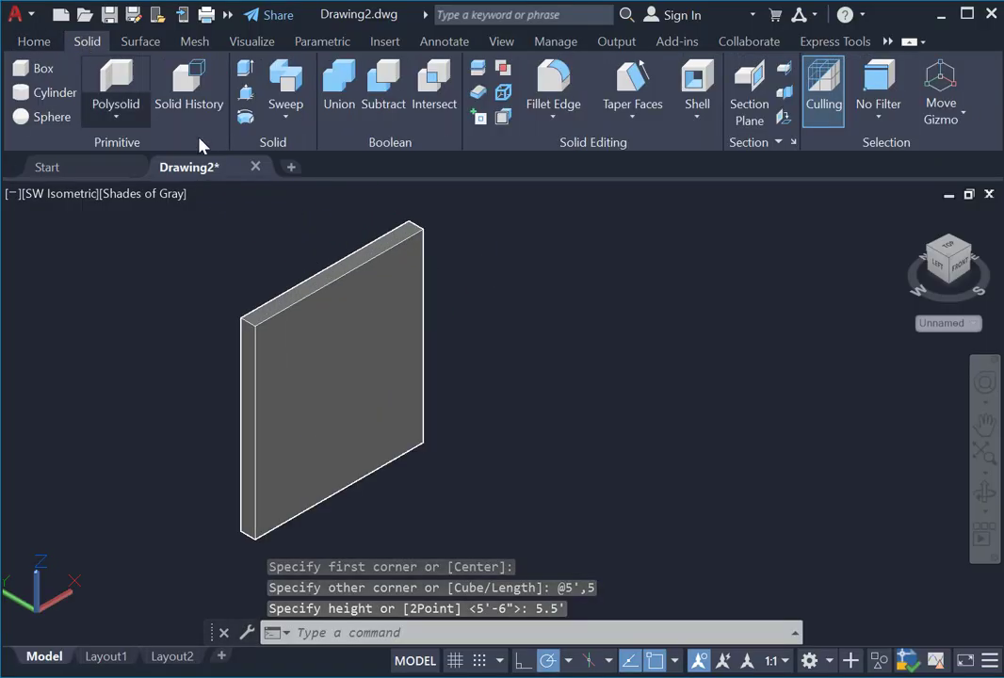
left_click(504, 115)
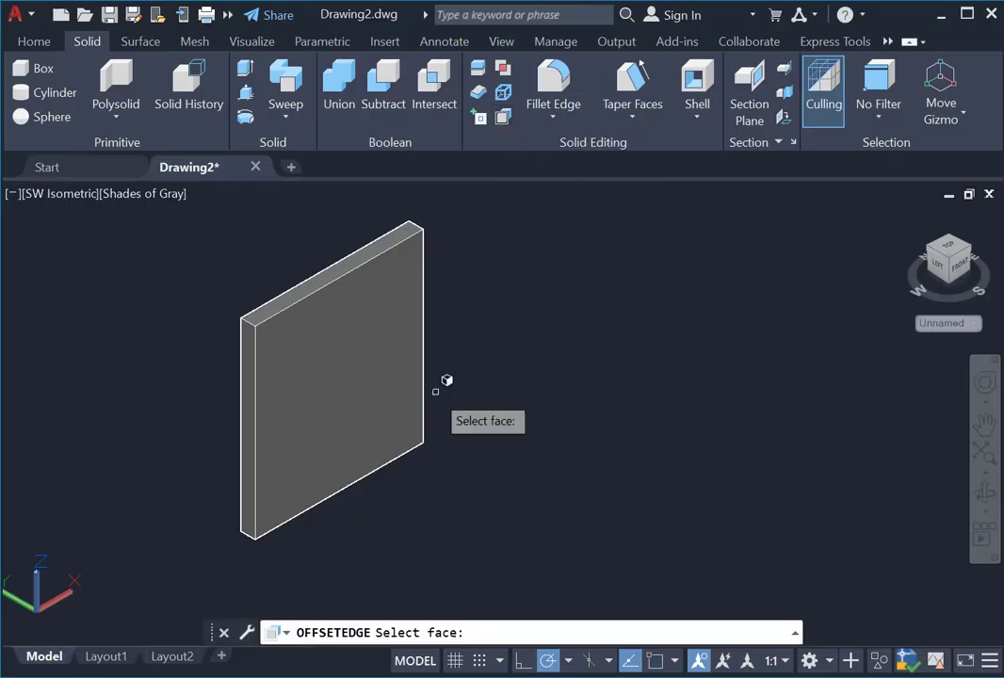
left_click(351, 409)
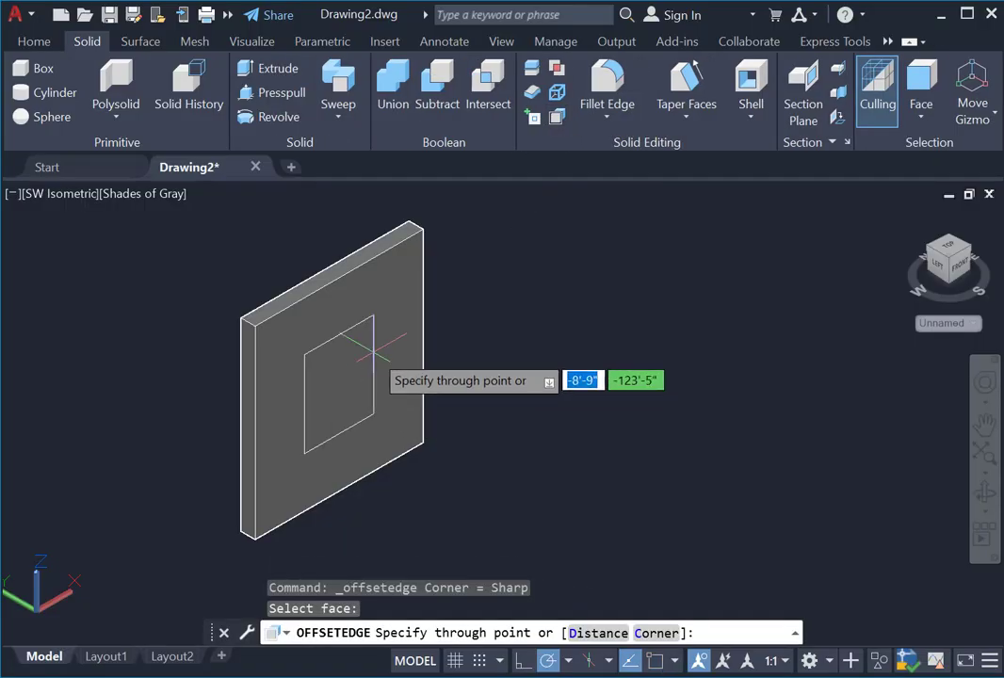
left_click(418, 295)
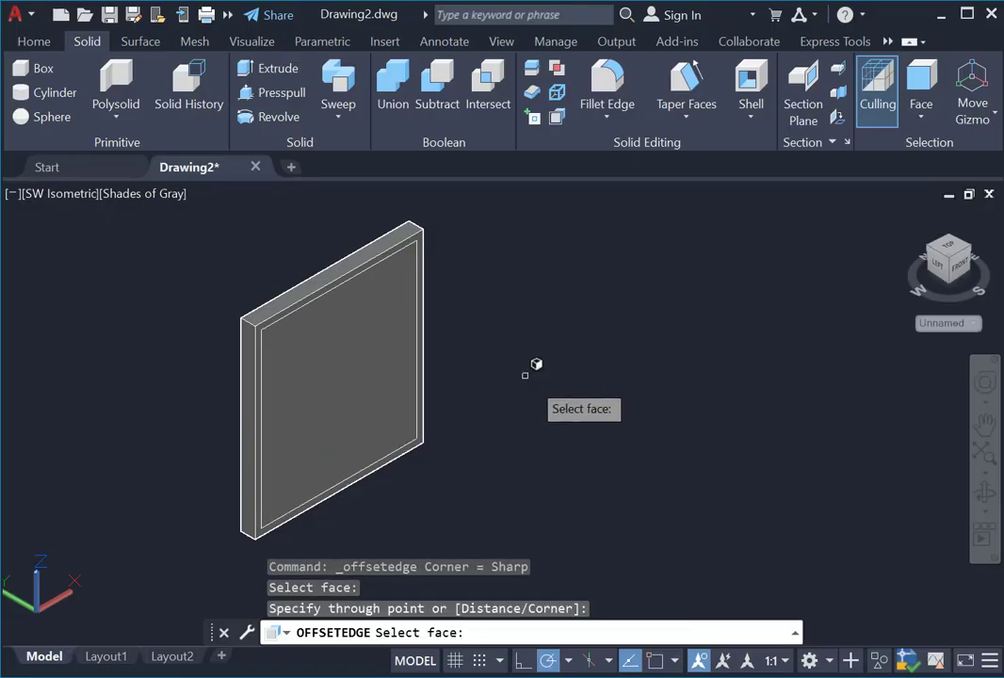
key("Escape")
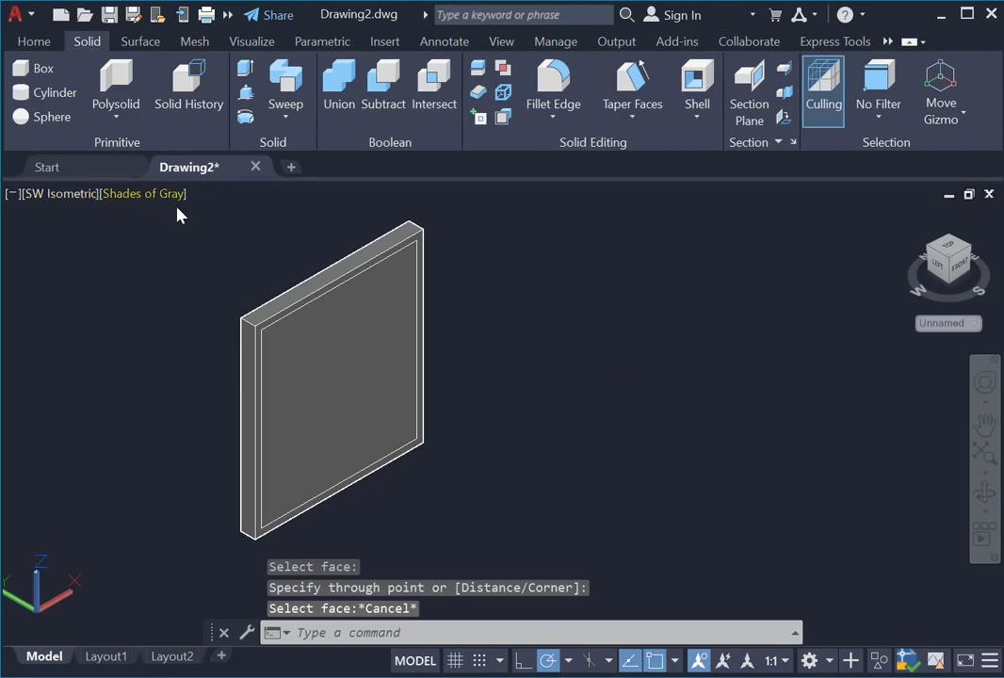
Presspull the inner rectangular area through the slab's full thickness to leave an open window frame.
left_click(45, 41)
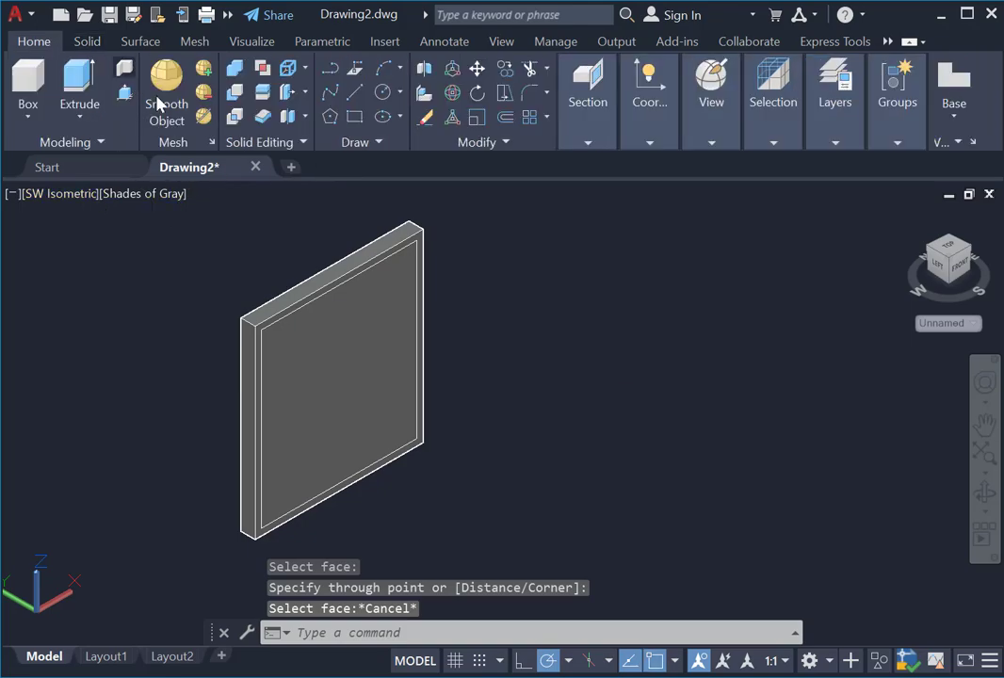
left_click(121, 94)
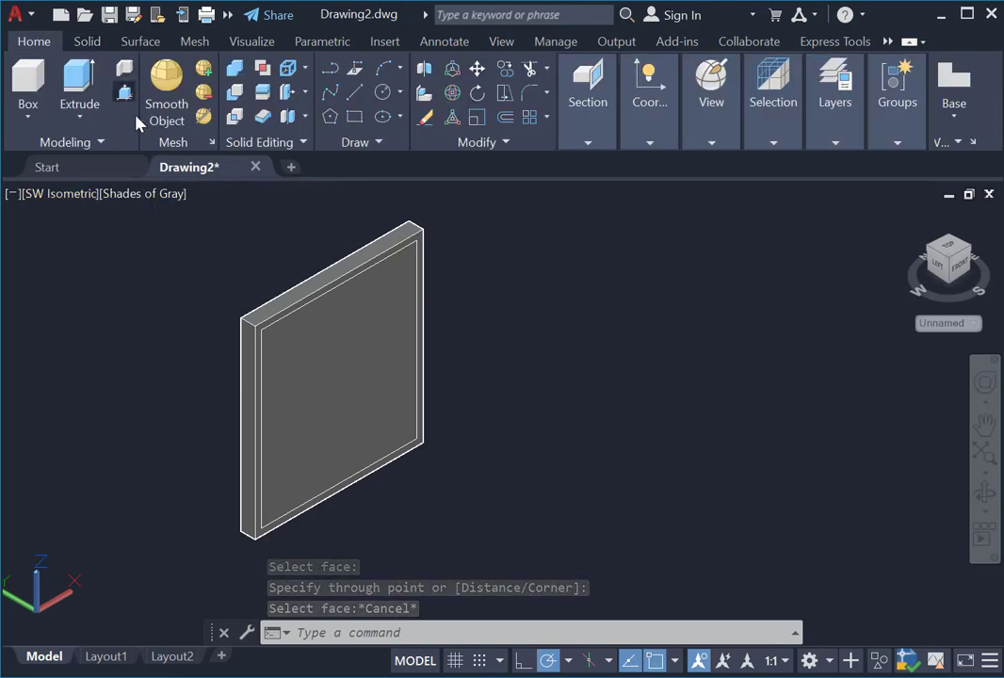
left_click(342, 403)
left_click(336, 341)
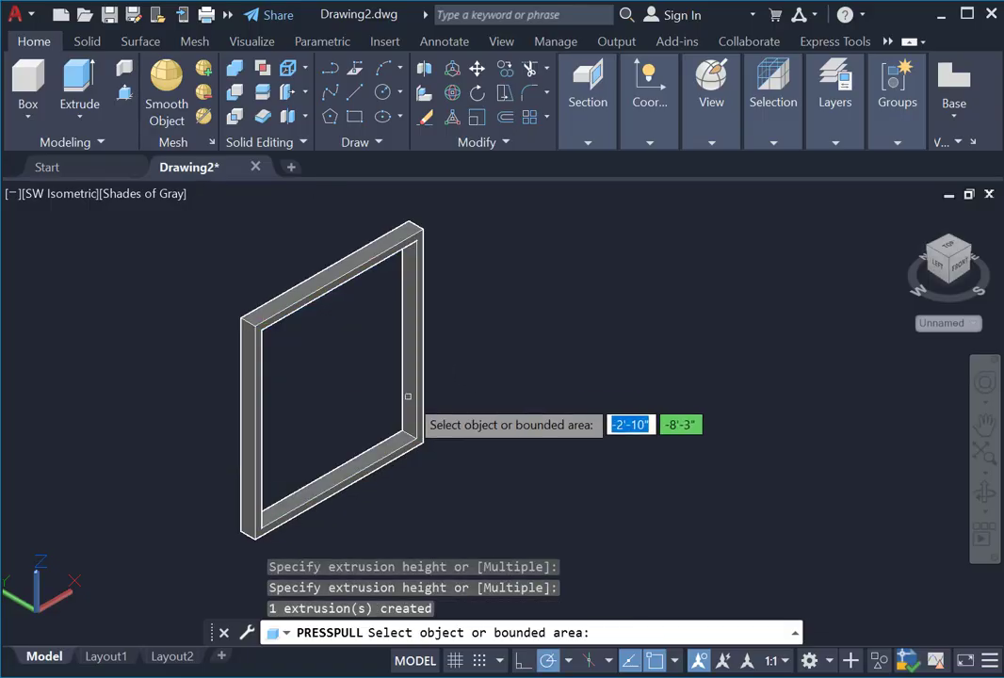
scroll(280, 232, "up", 3)
scroll(334, 233, "down", 4)
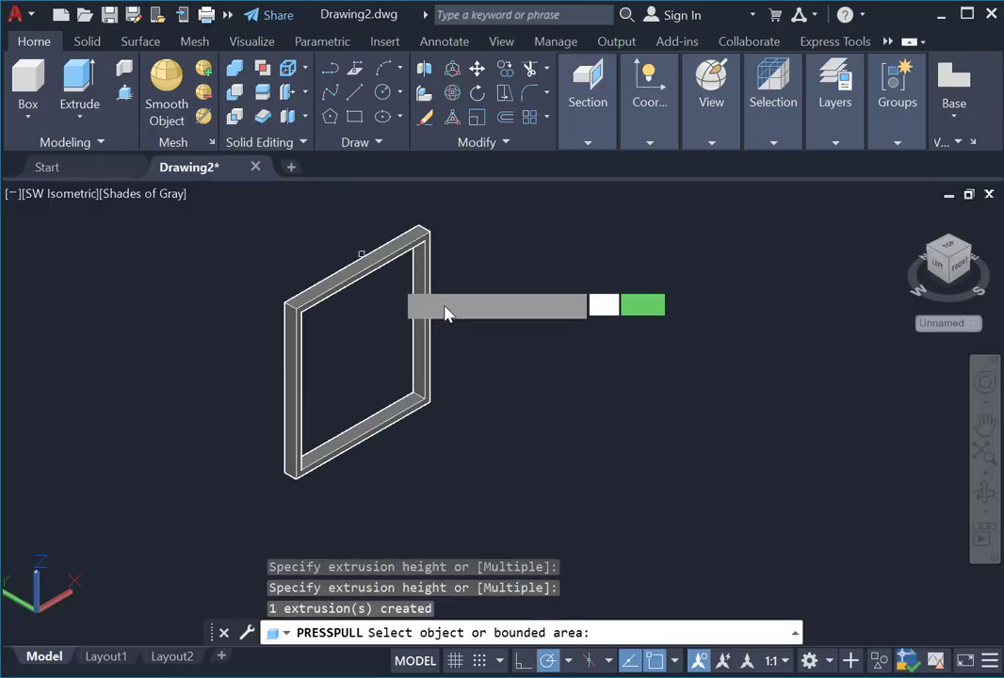
key("Return")
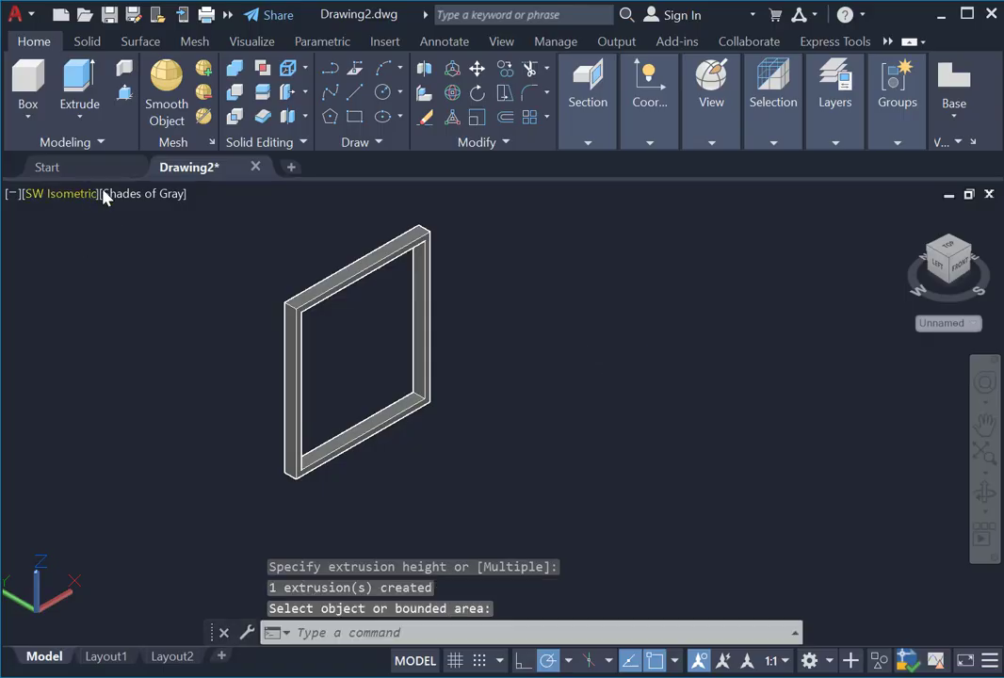
Change the viewport's visual style to 2D Wireframe.
left_click(136, 194)
left_click(186, 252)
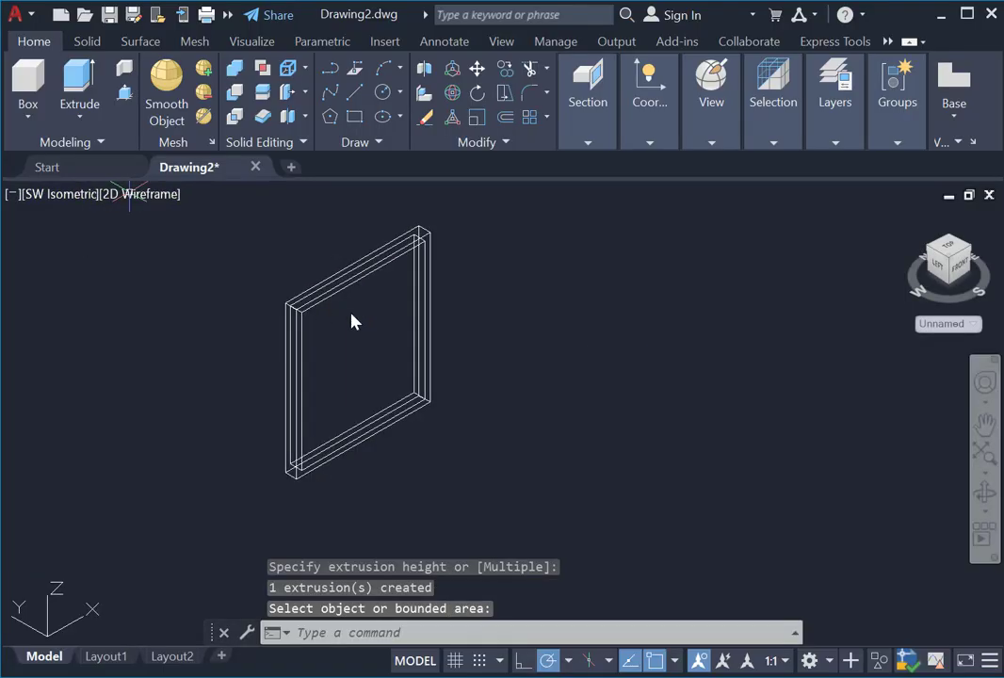
scroll(319, 295, "down", 2)
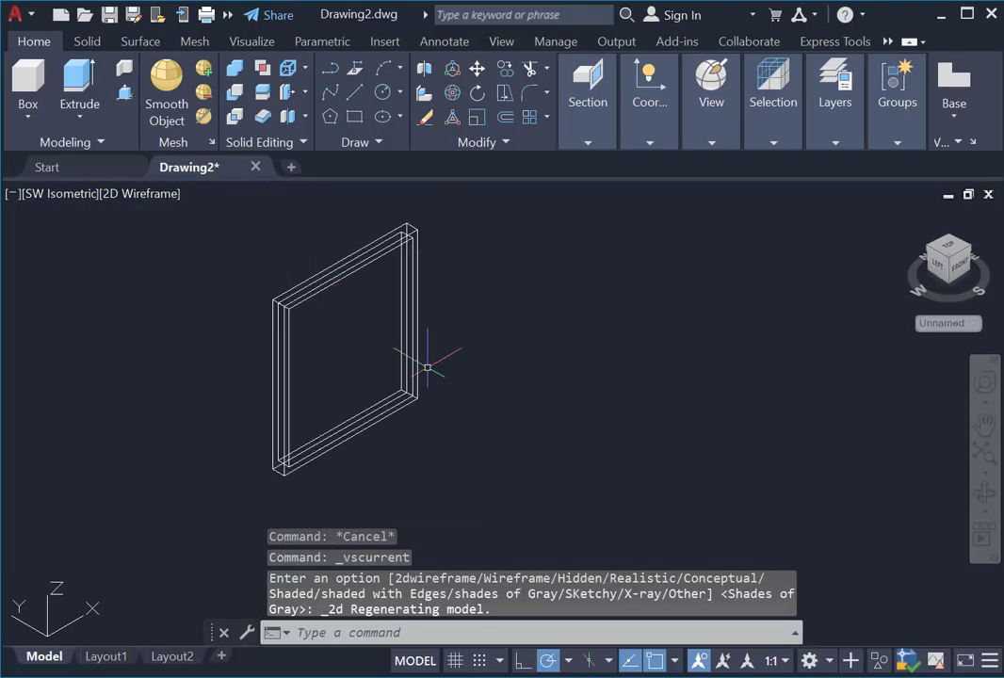
scroll(427, 367, "up", 2)
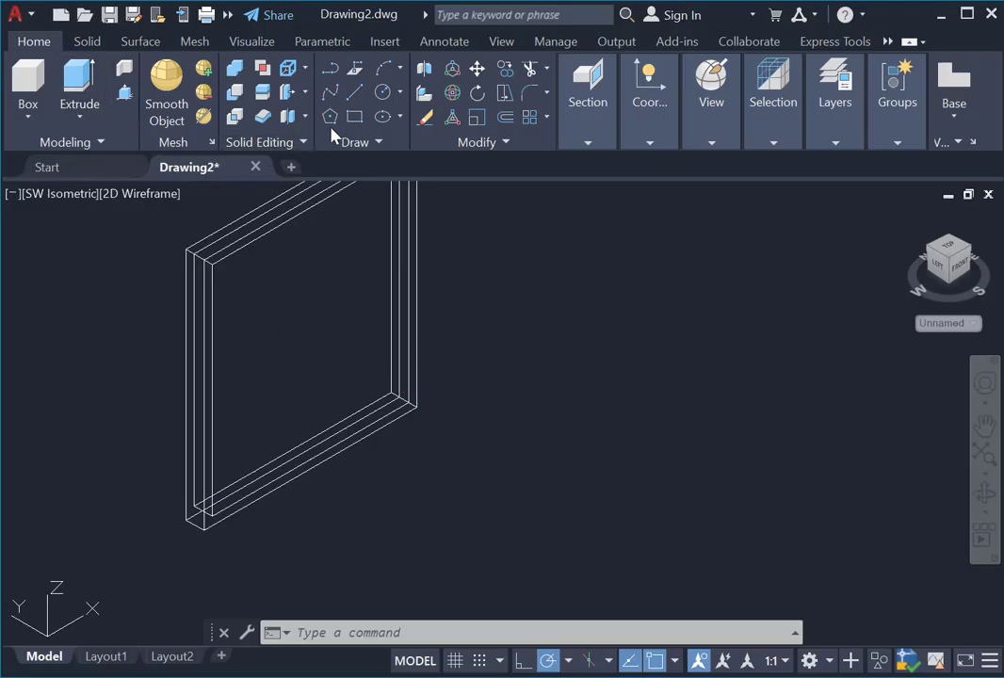
Draw a straight line with Ortho on along the frame's inner bottom face, between the midpoints of its two short edges.
left_click(354, 98)
scroll(224, 518, "up", 5)
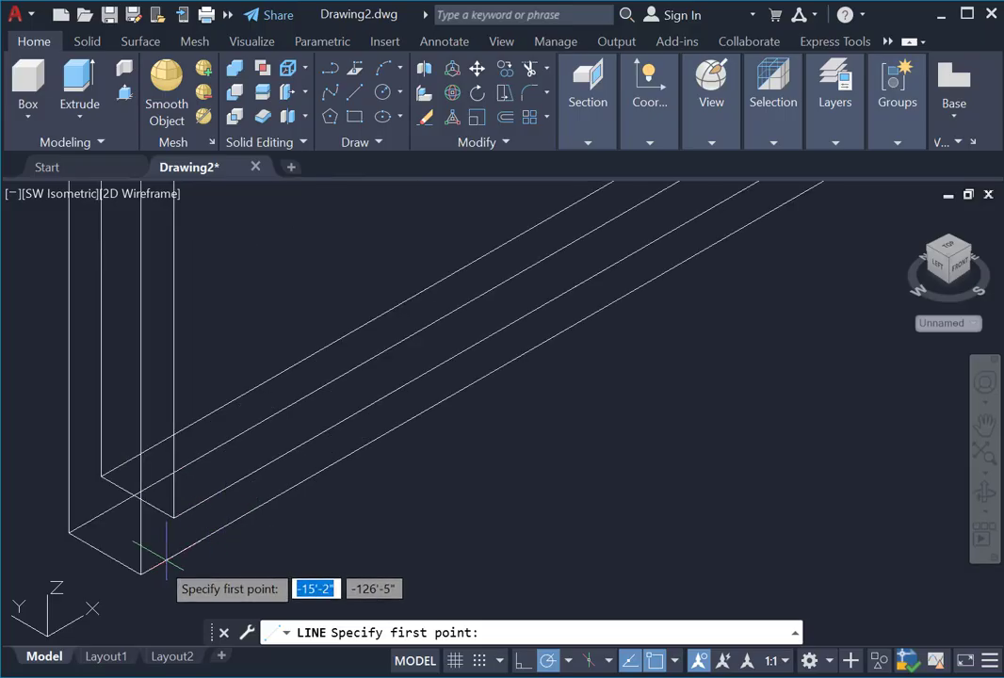
left_click(138, 497)
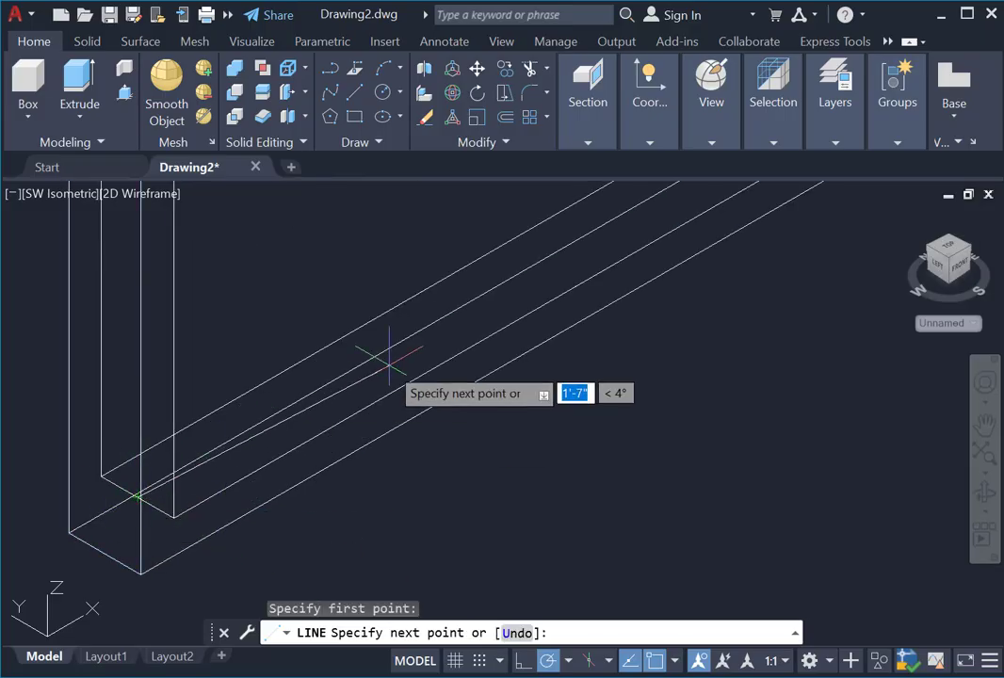
scroll(65, 436, "down", 4)
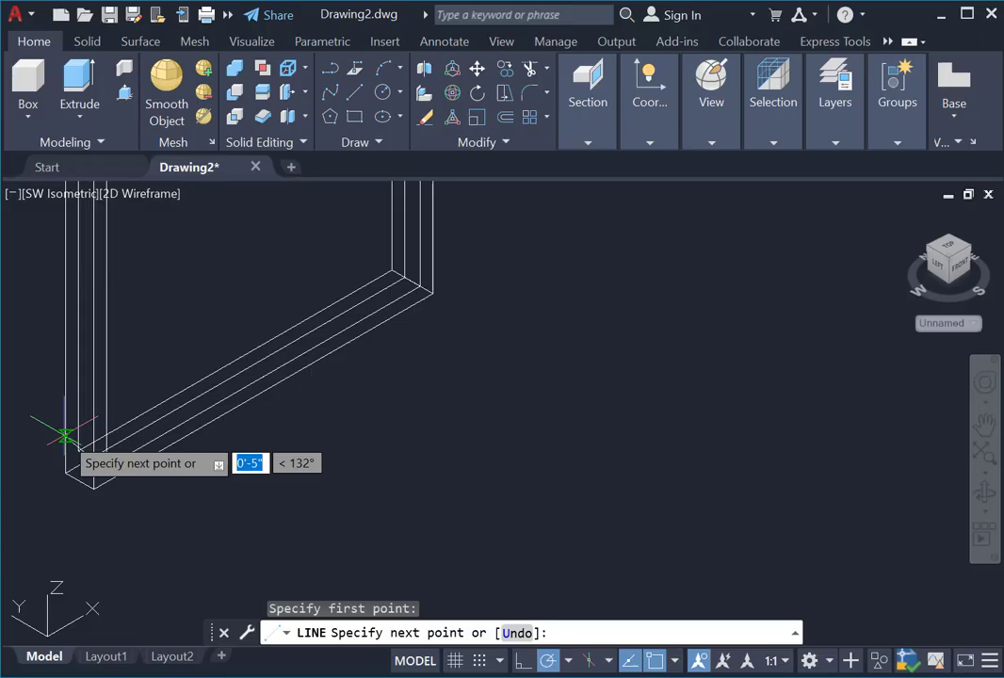
left_click(523, 659)
scroll(405, 311, "up", 4)
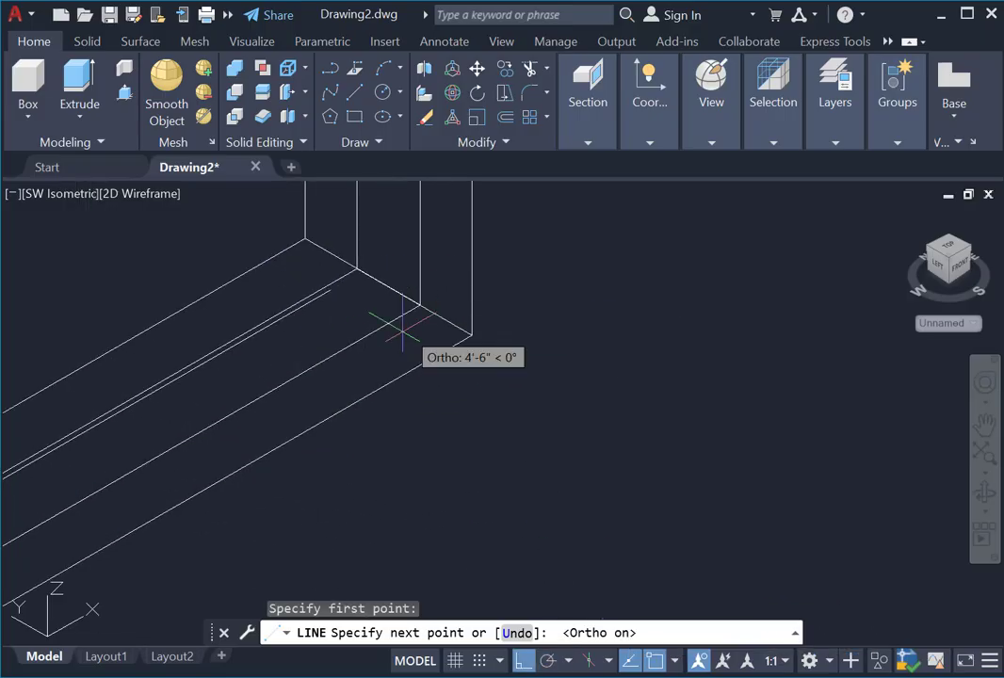
left_click(362, 273)
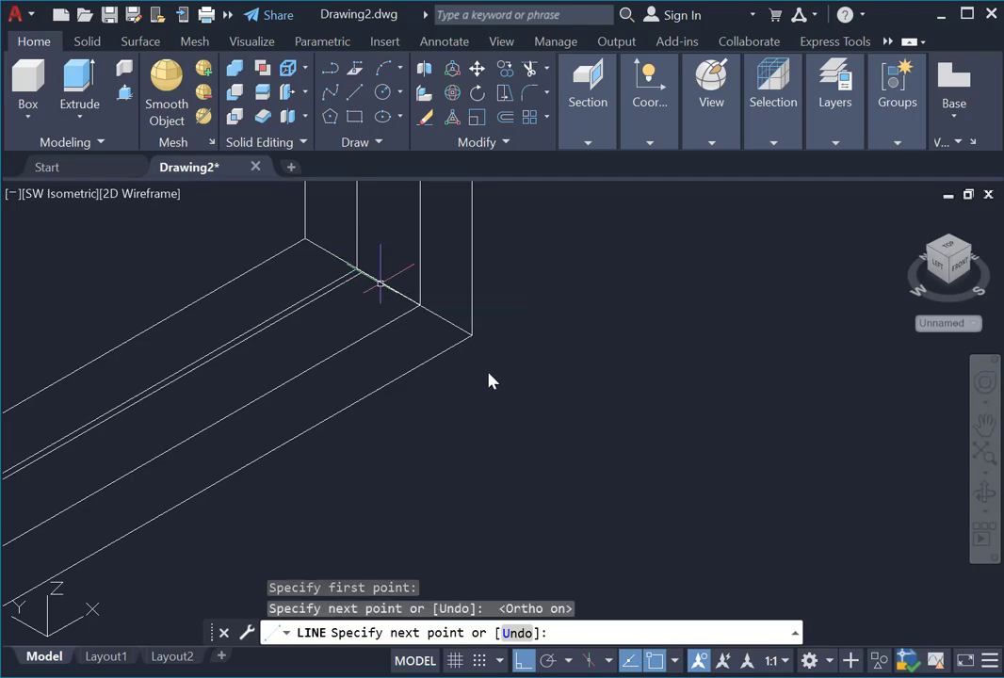
key("Return")
scroll(591, 299, "down", 4)
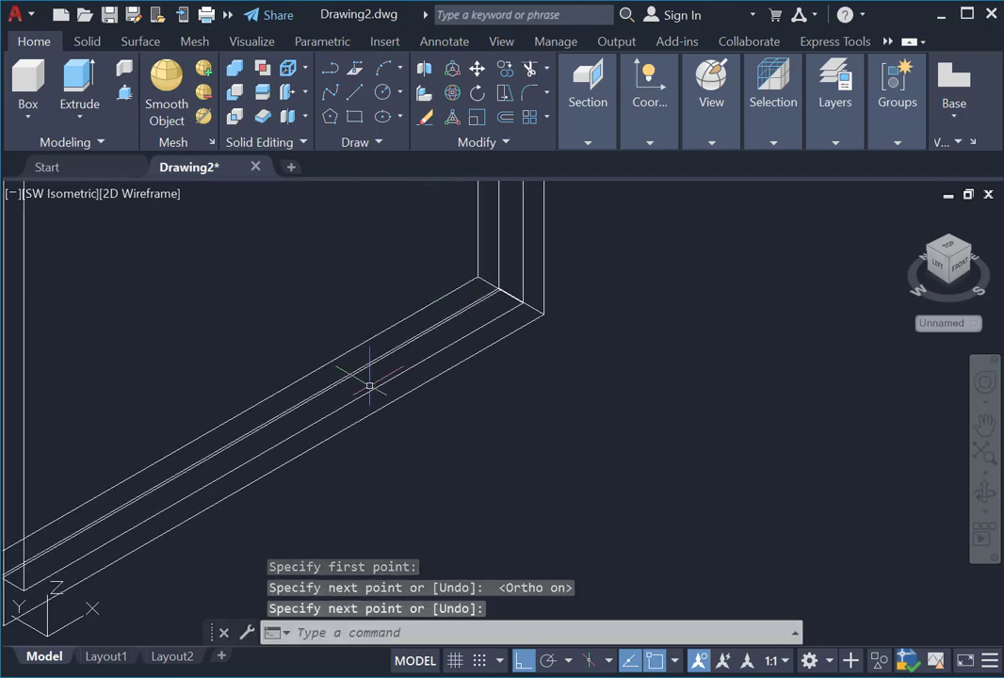
scroll(422, 341, "up", 2)
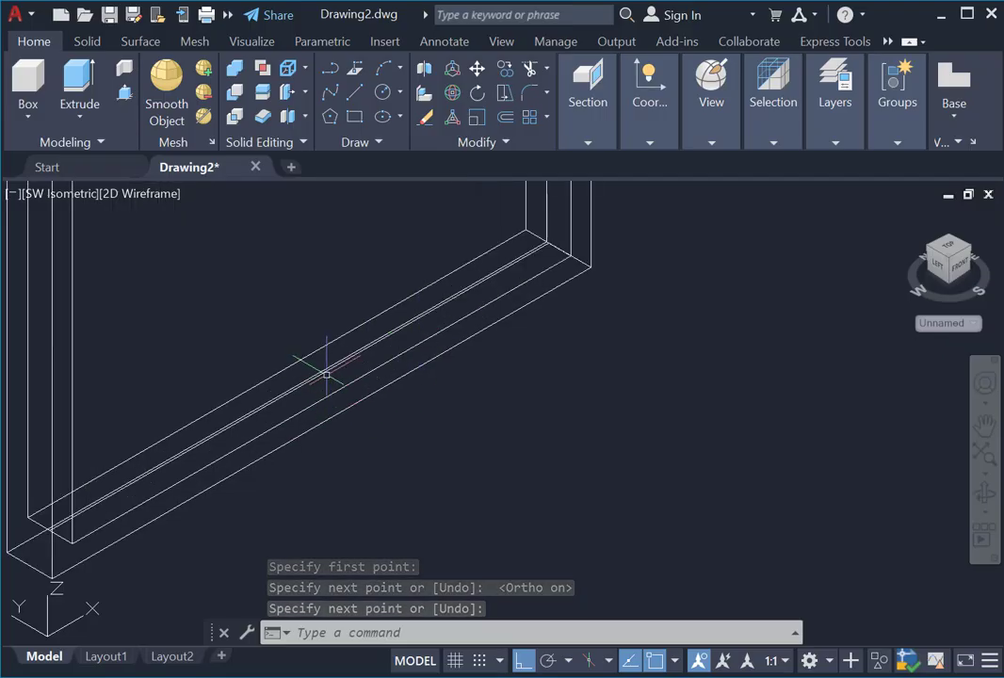
left_click(326, 374)
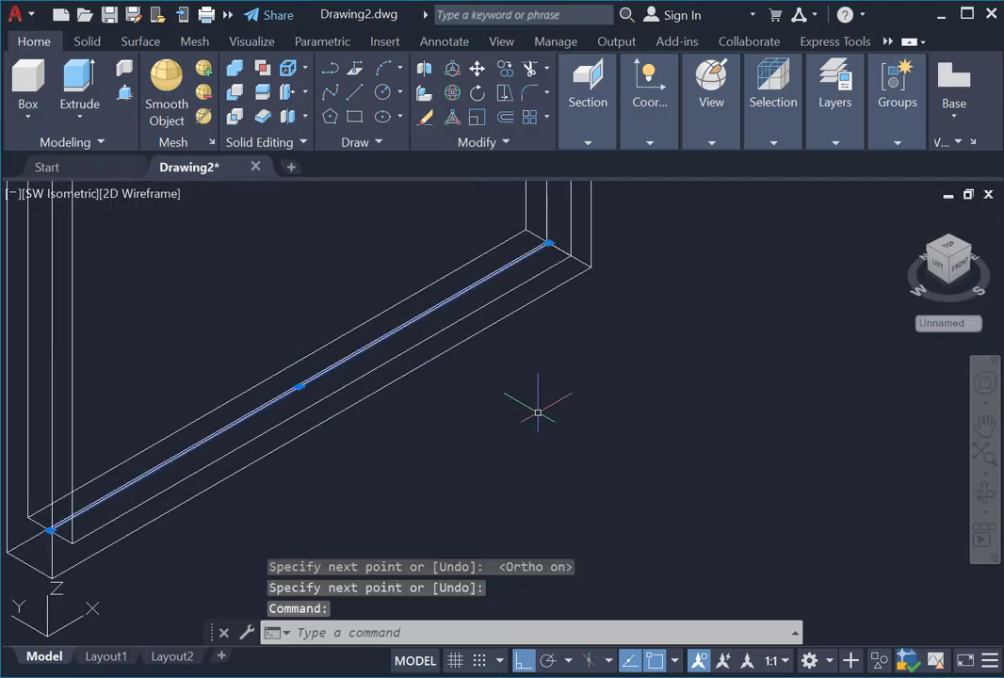
scroll(538, 413, "down", 2)
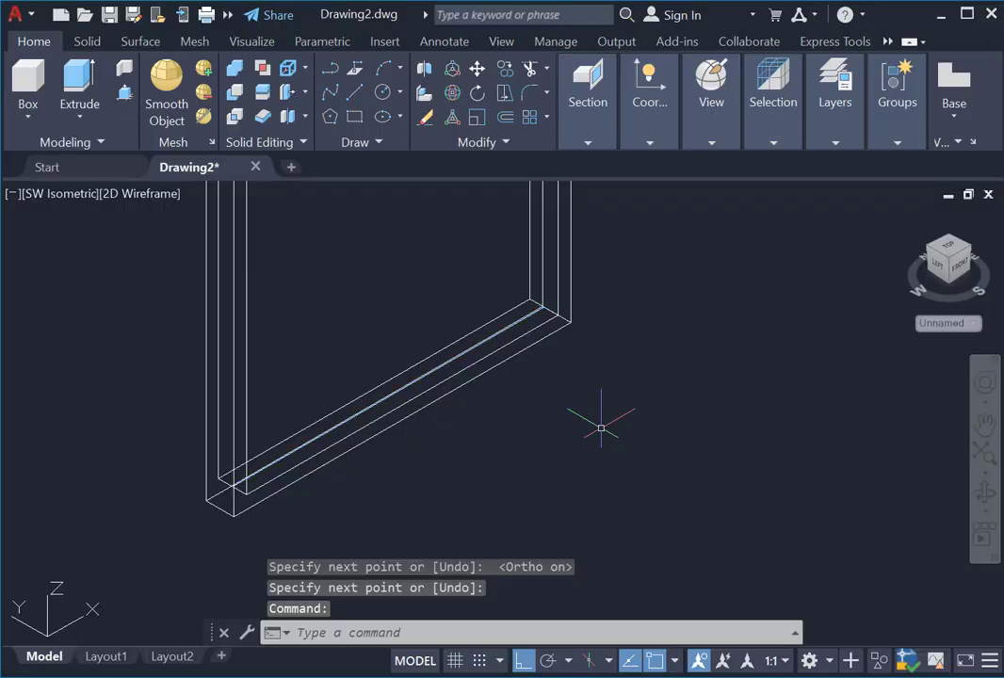
key("Escape")
Draw a vertical line from the midpoint of the opening's front bottom edge up to the front top edge.
left_click(355, 94)
scroll(385, 489, "down", 1)
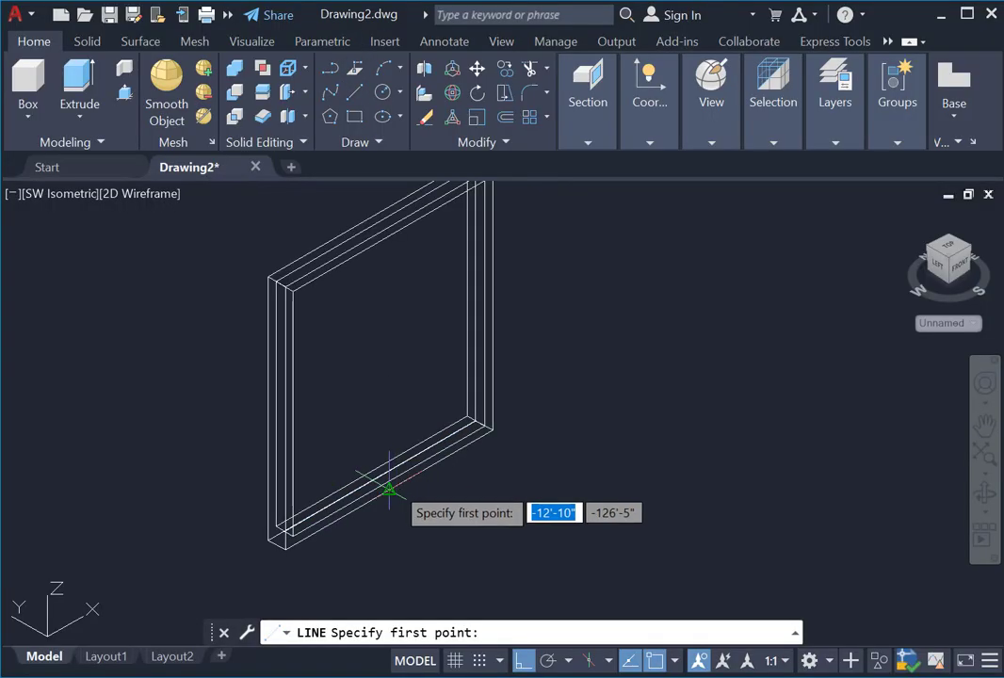
scroll(376, 478, "up", 6)
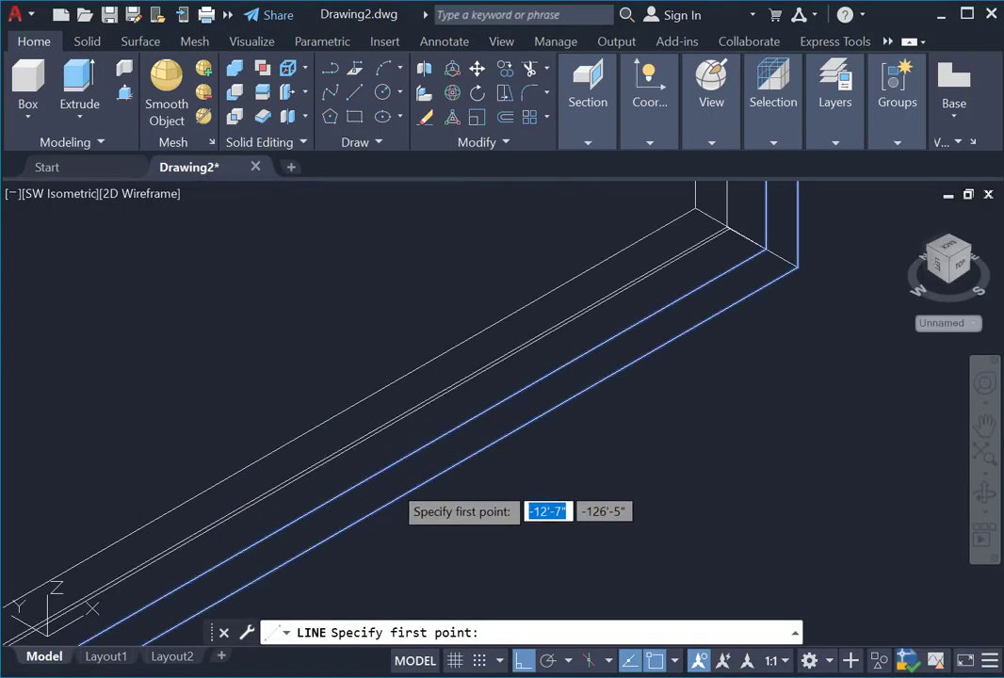
left_click(375, 473)
scroll(385, 400, "down", 3)
scroll(398, 273, "up", 2)
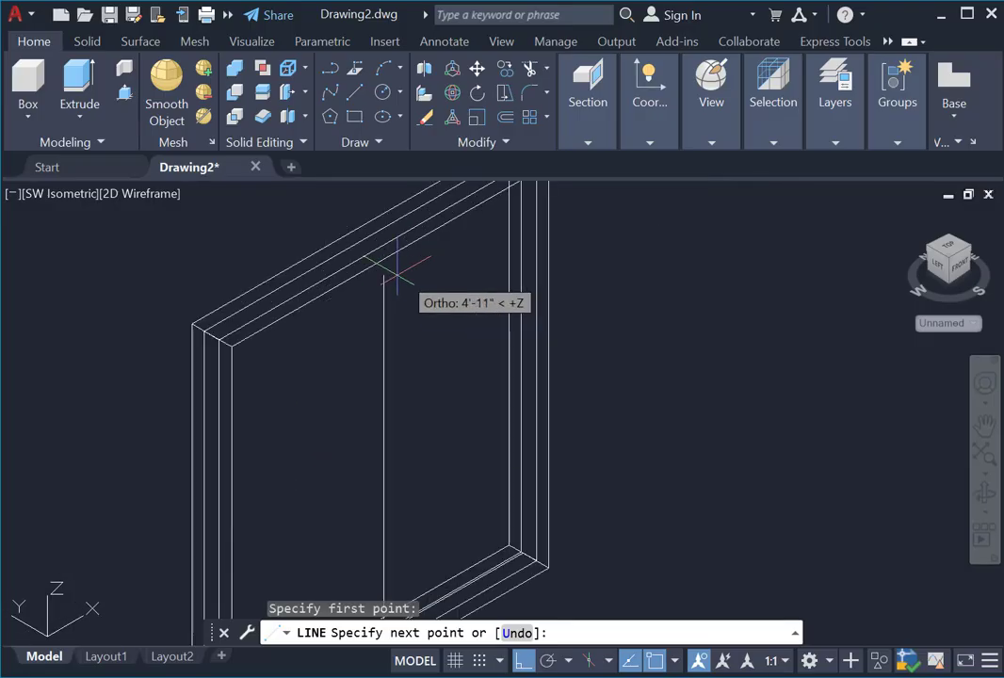
left_click(384, 259)
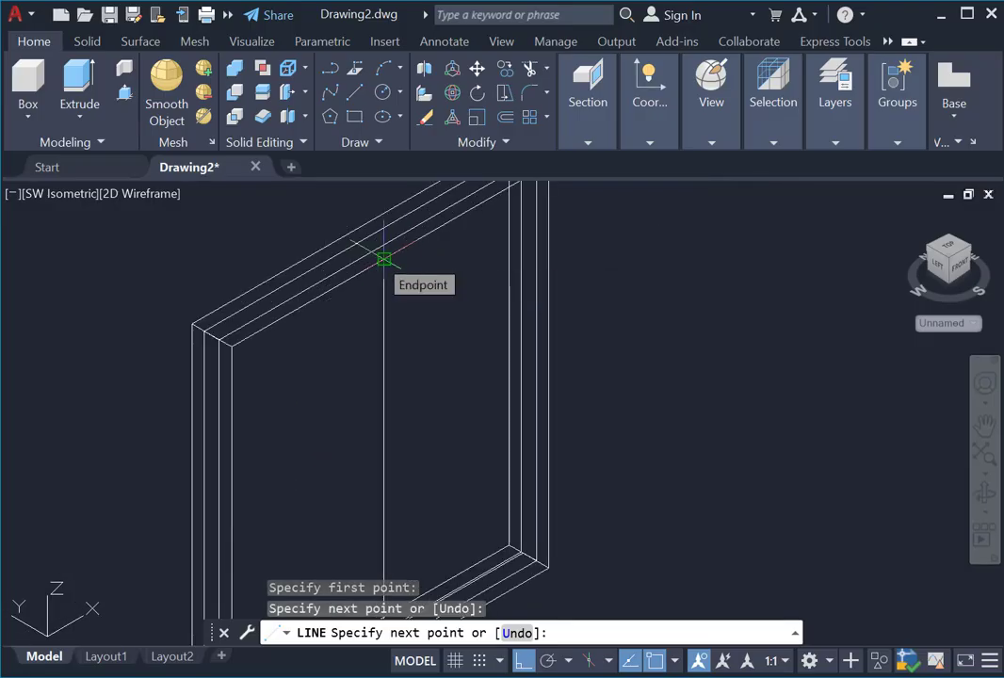
key("Return")
scroll(525, 375, "down", 5)
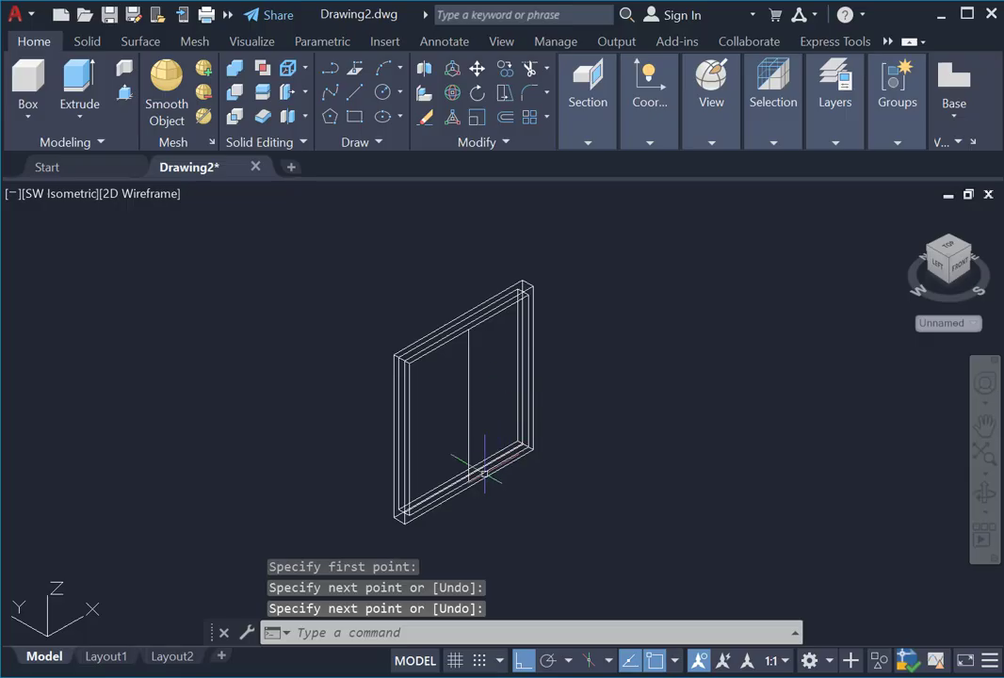
scroll(484, 474, "up", 5)
left_click(400, 478)
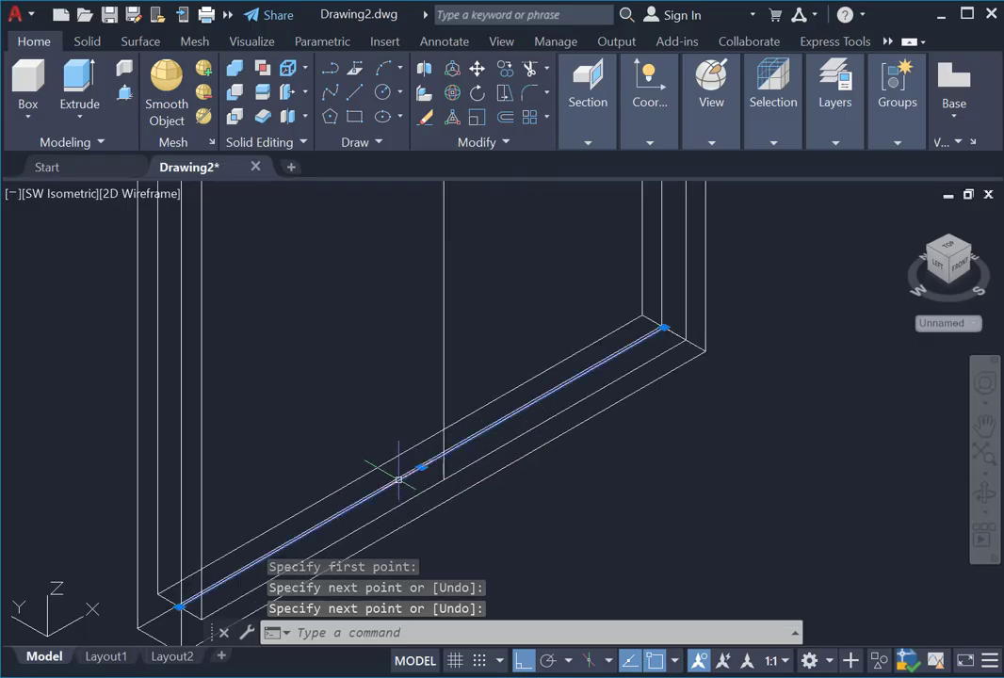
key("Escape")
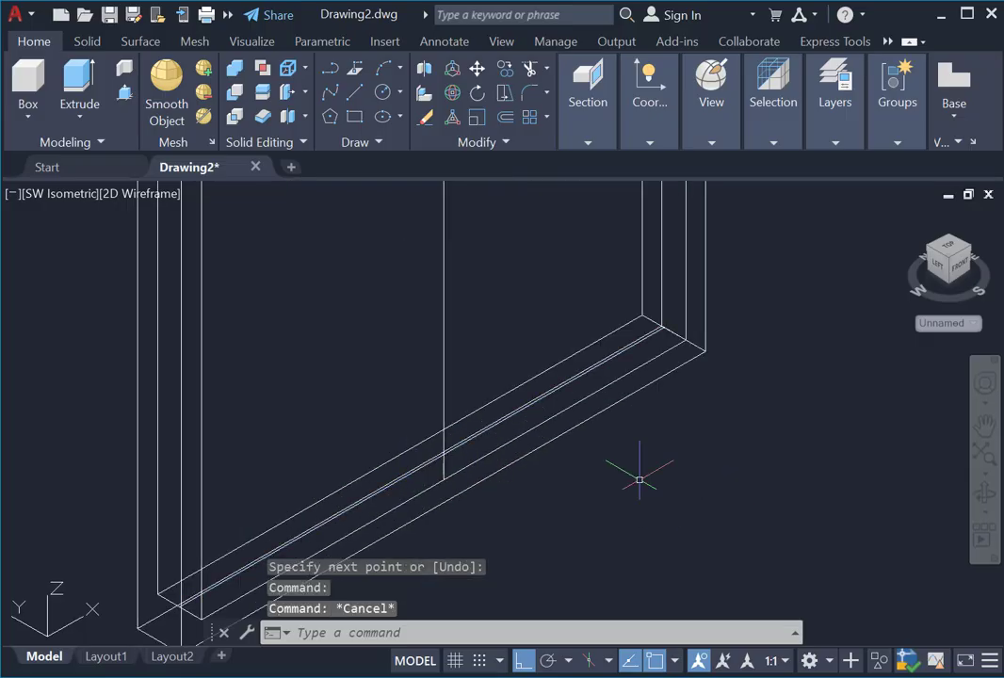
type("o")
key("Escape")
Draw a circle with a radius of .10 in the empty space beside the window frame.
left_click(382, 91)
scroll(426, 330, "down", 2)
left_click(558, 458)
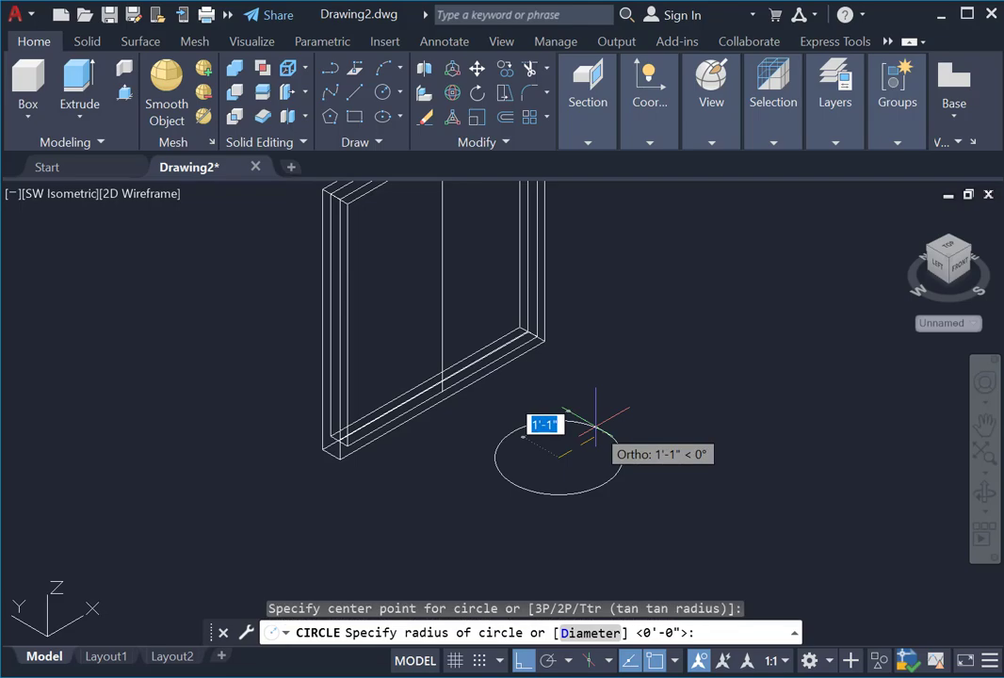
key("BackSpace")
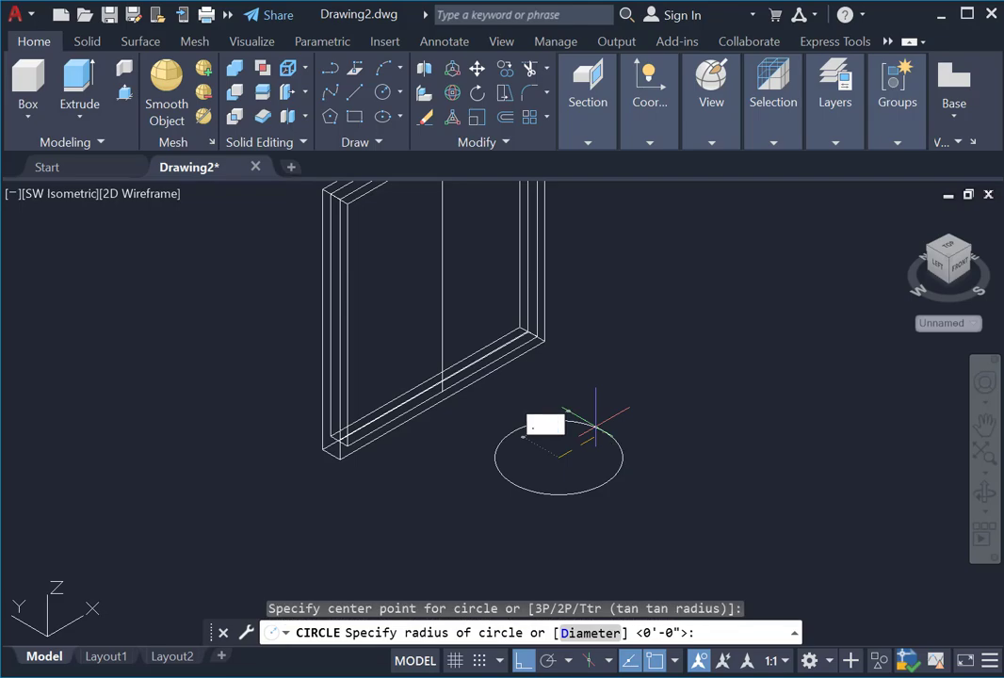
type(".10")
key("Return")
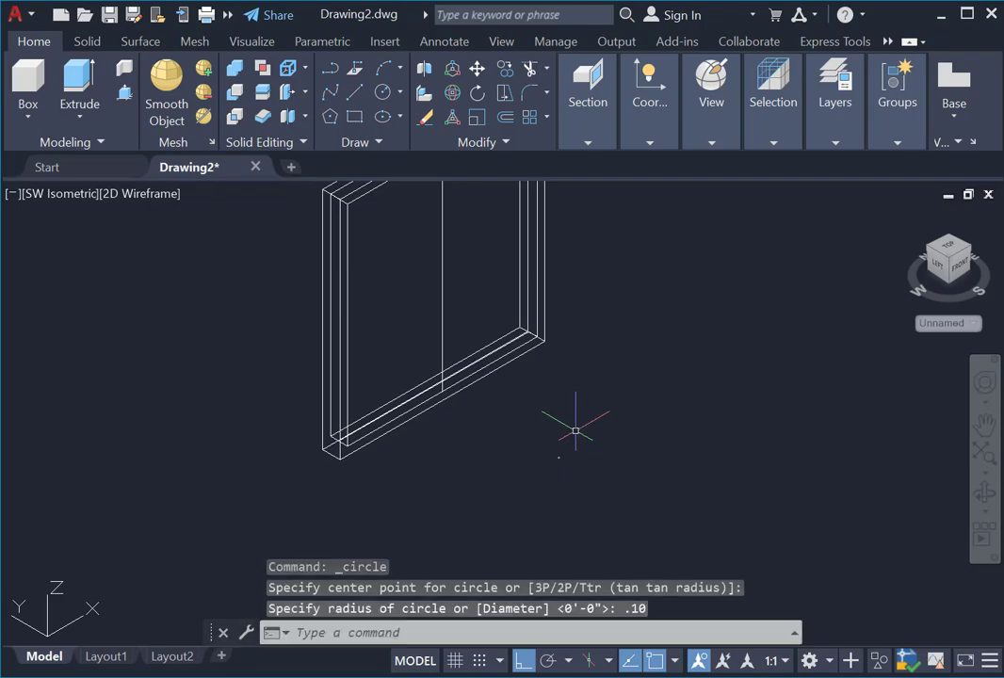
Sweep the small circle beside the frame along the straight line on the frame's inner bottom face.
left_click(89, 119)
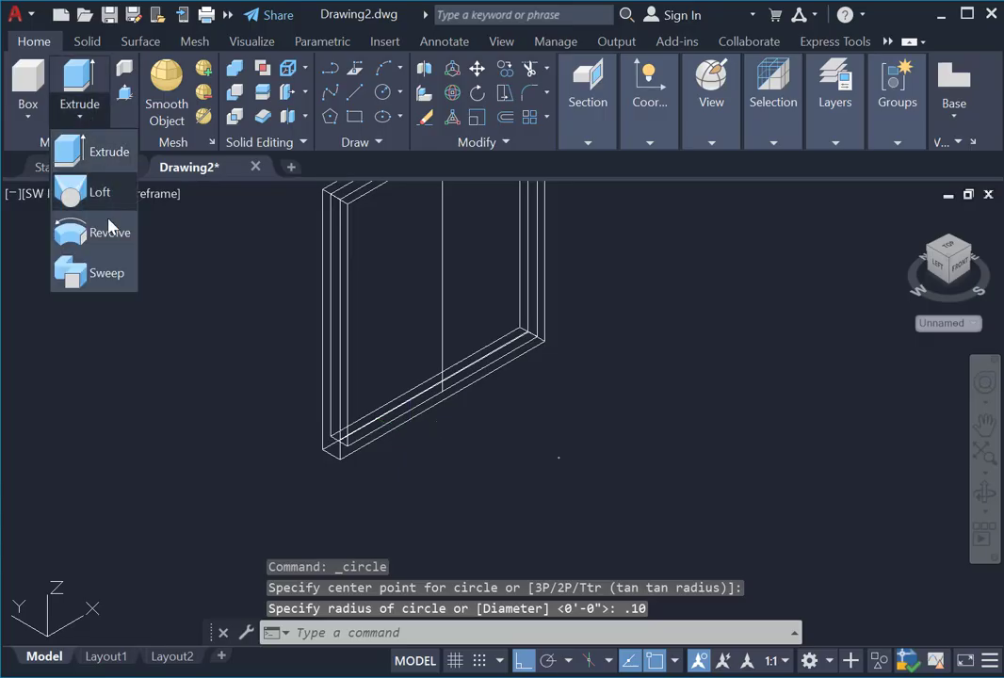
left_click(96, 273)
left_click(561, 459)
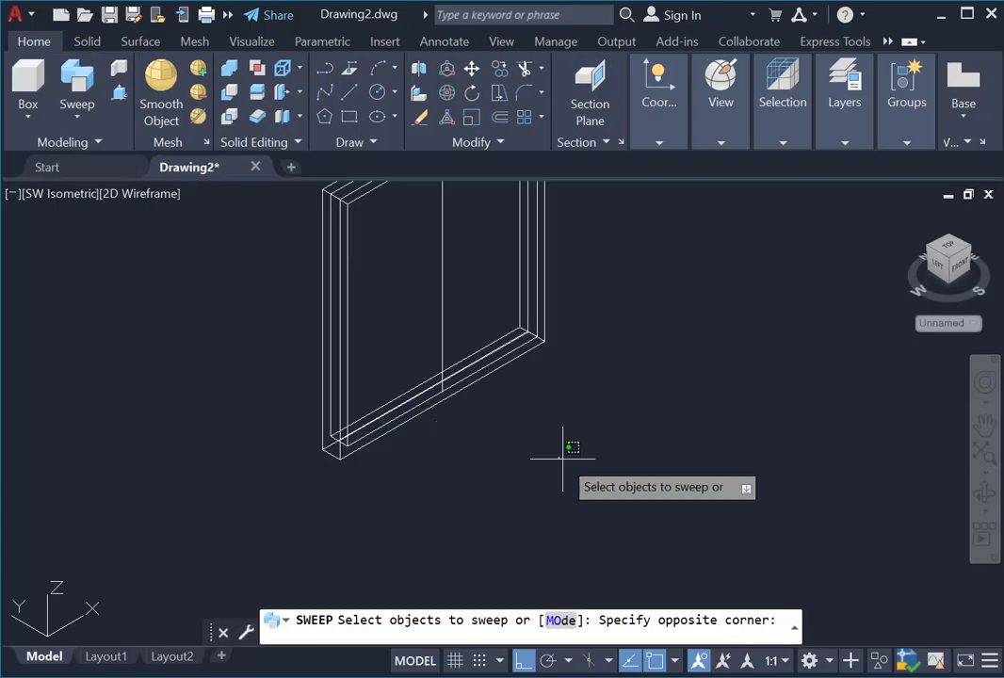
left_click(599, 461)
left_click(525, 449)
left_click(628, 497)
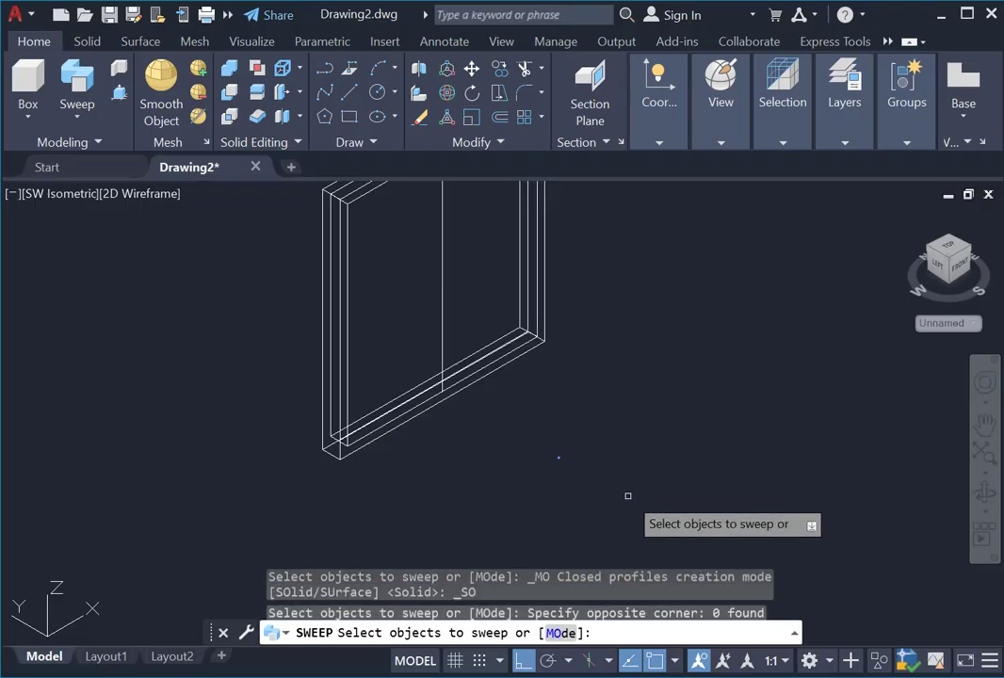
key("Return")
scroll(396, 405, "up", 2)
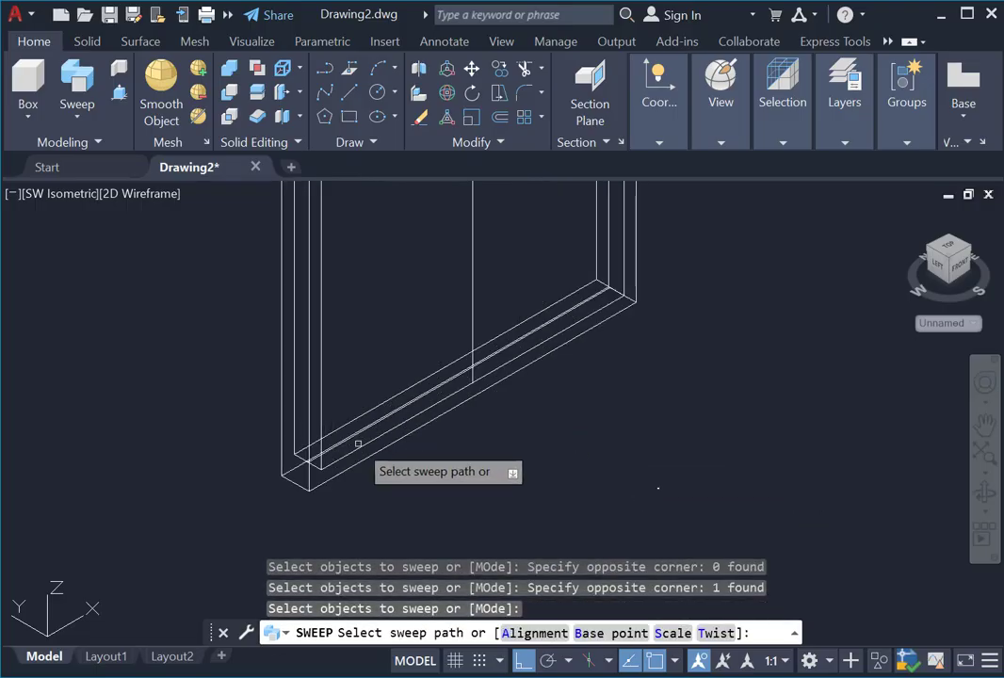
left_click(366, 429)
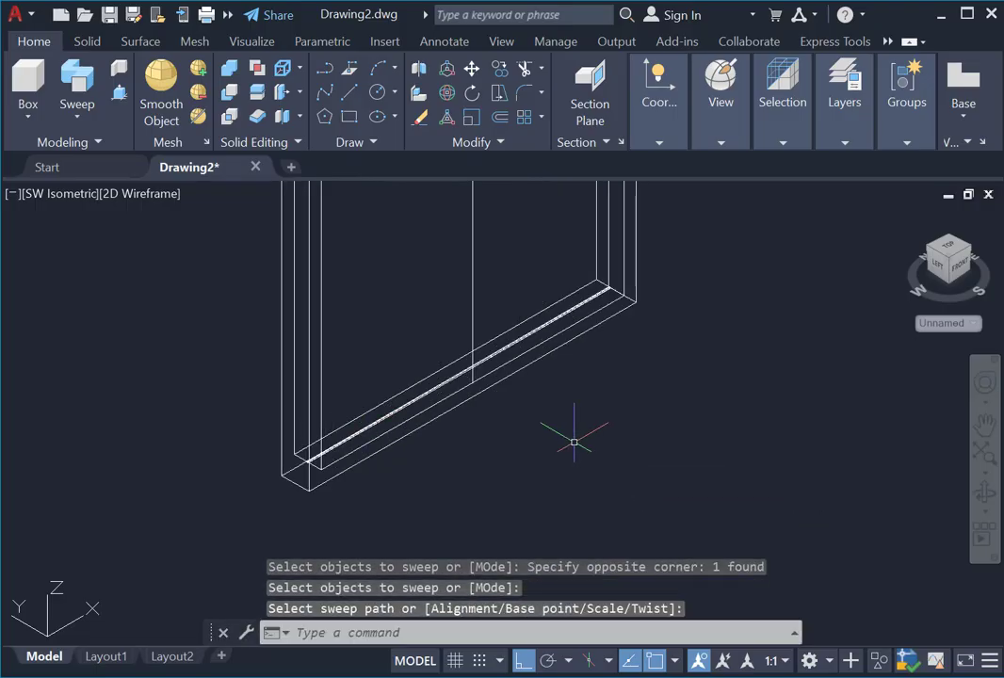
key("Escape")
scroll(405, 410, "up", 4)
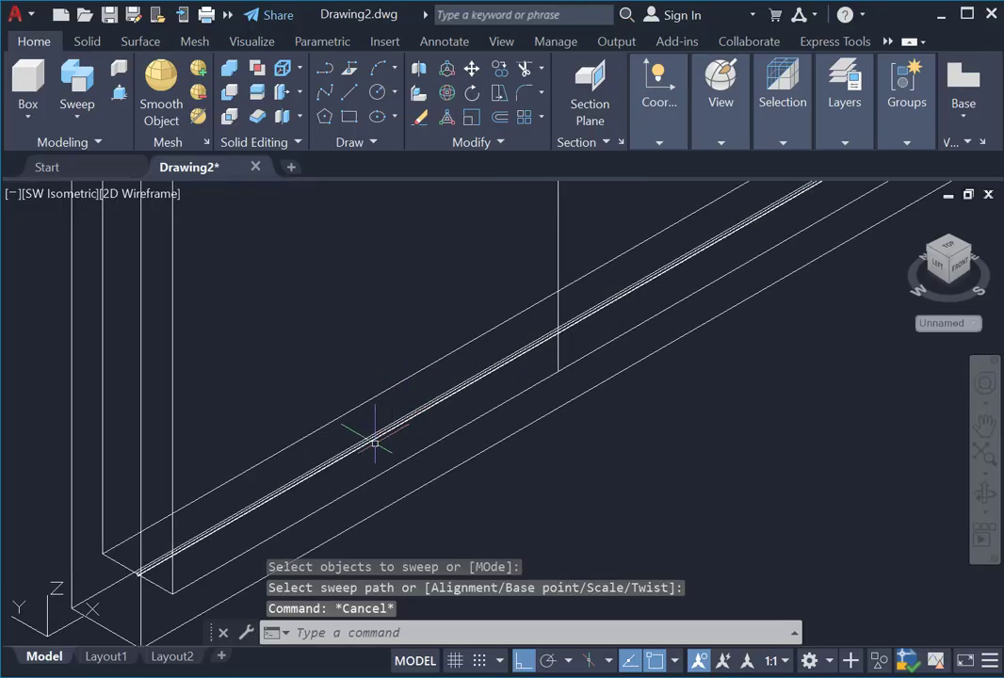
left_click(372, 439)
scroll(348, 307, "down", 5)
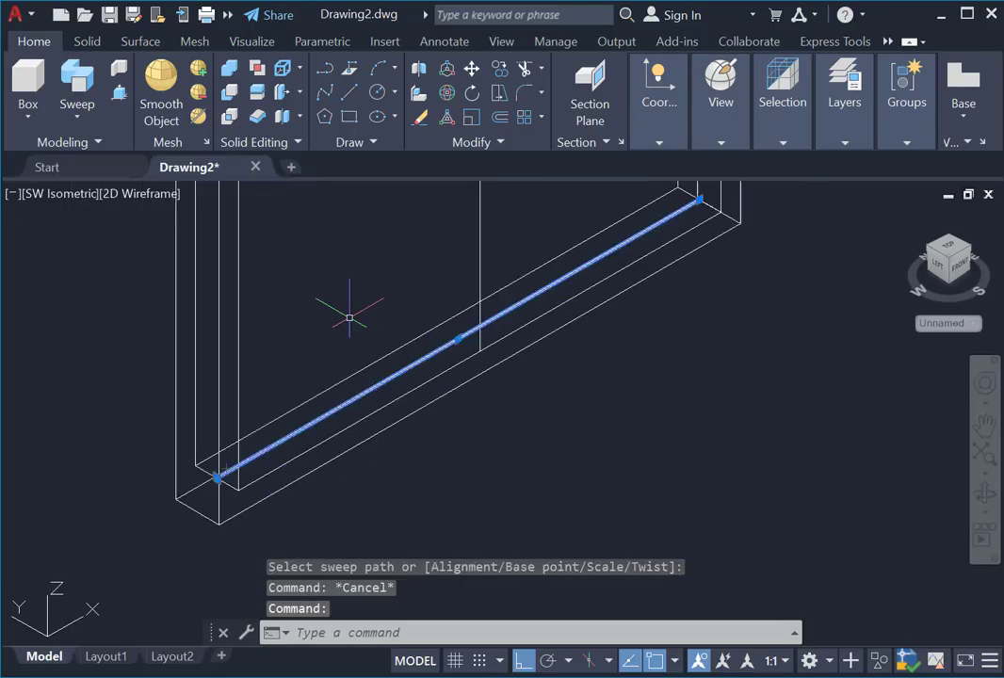
left_click(536, 117)
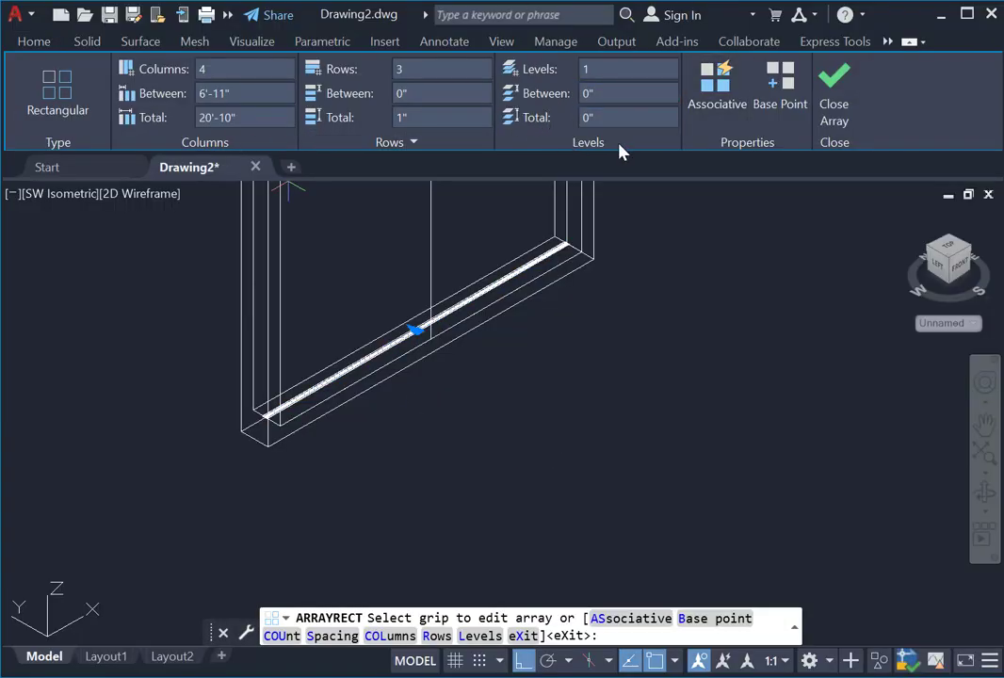
key("Escape")
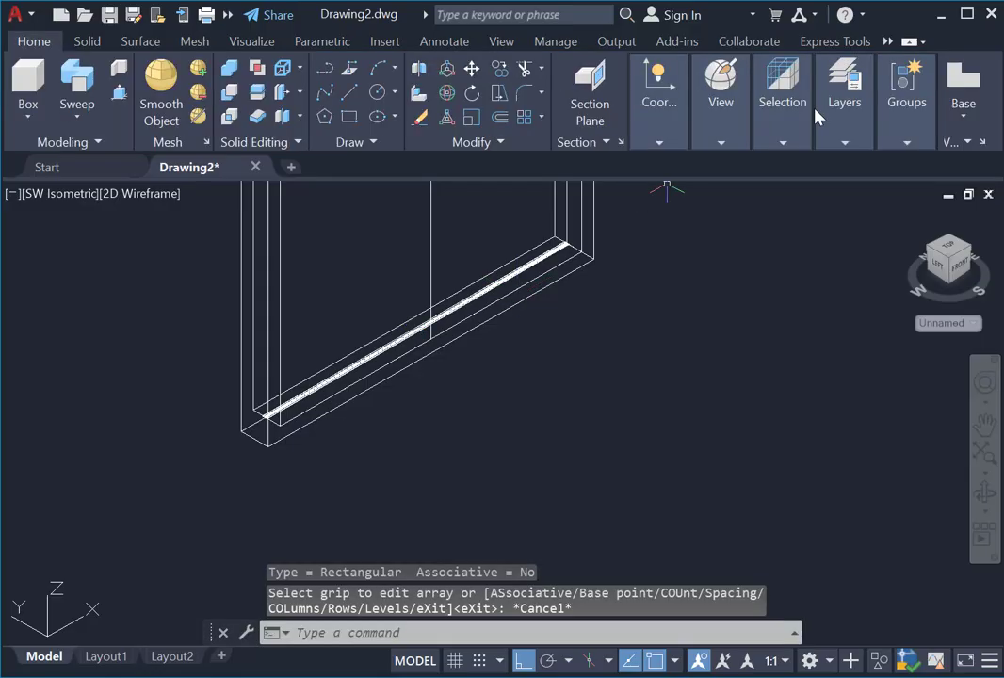
left_click(527, 120)
Create a path array of the swept bottom bar along the opening's vertical line, using the Divide method.
left_click(542, 118)
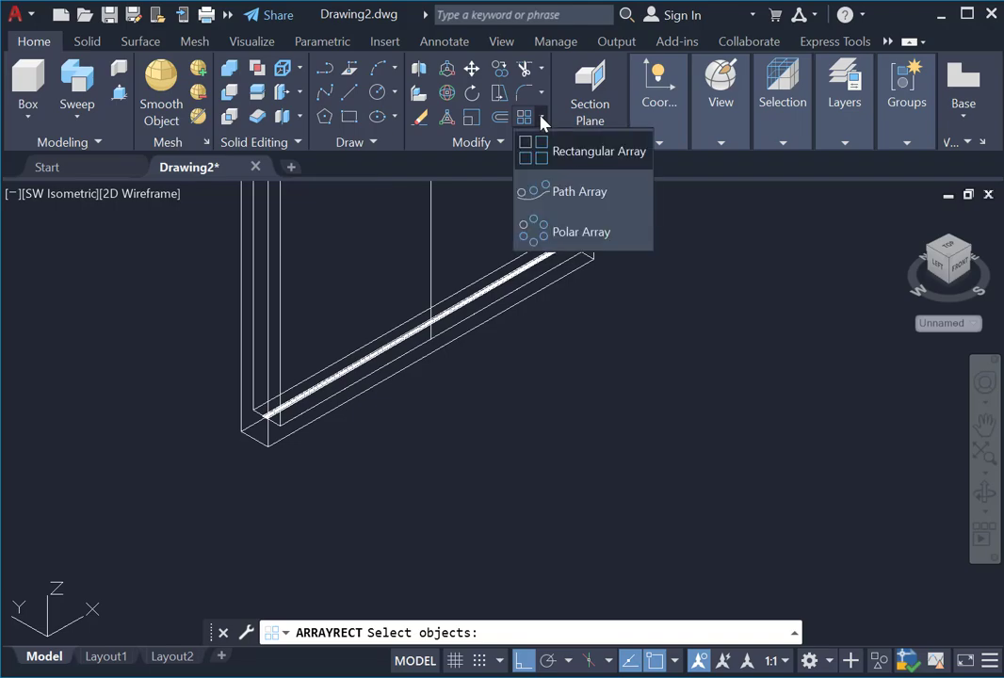
left_click(554, 191)
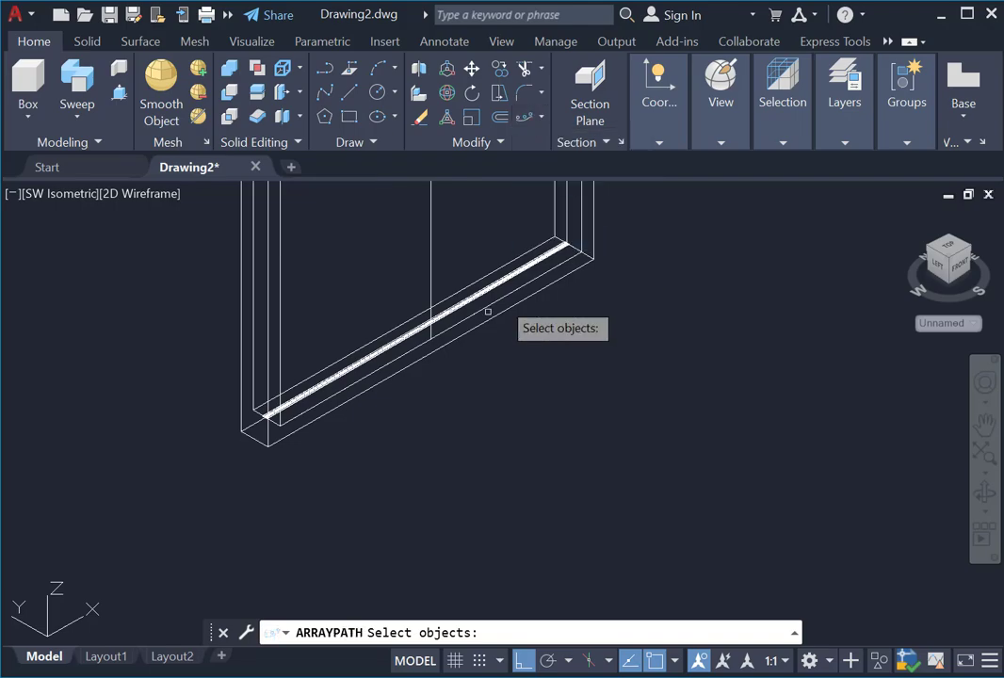
left_click(386, 341)
key("Return")
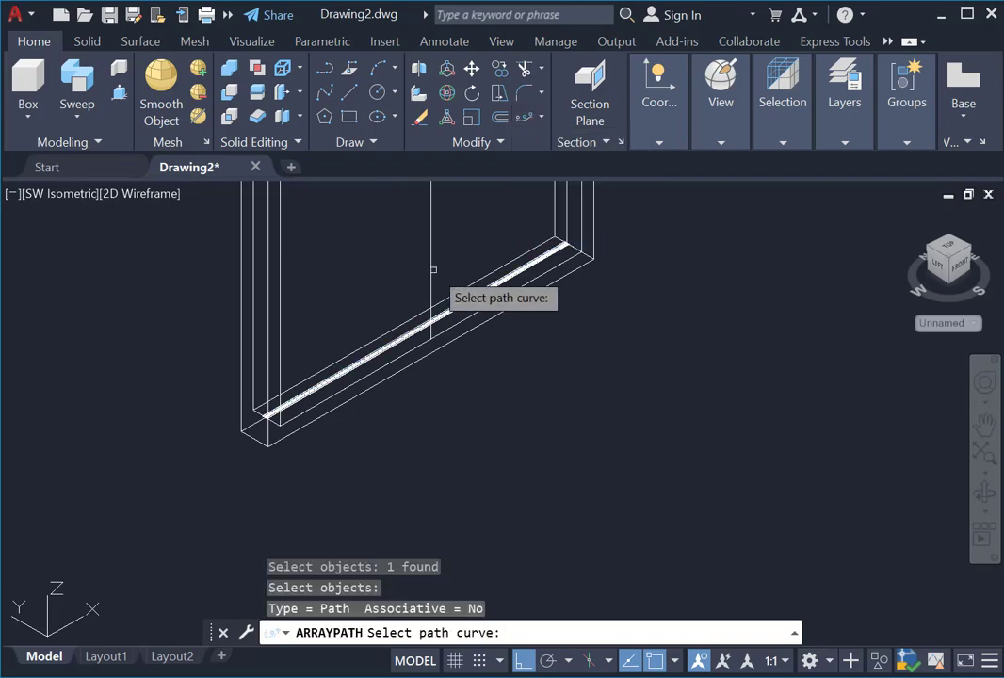
left_click(431, 272)
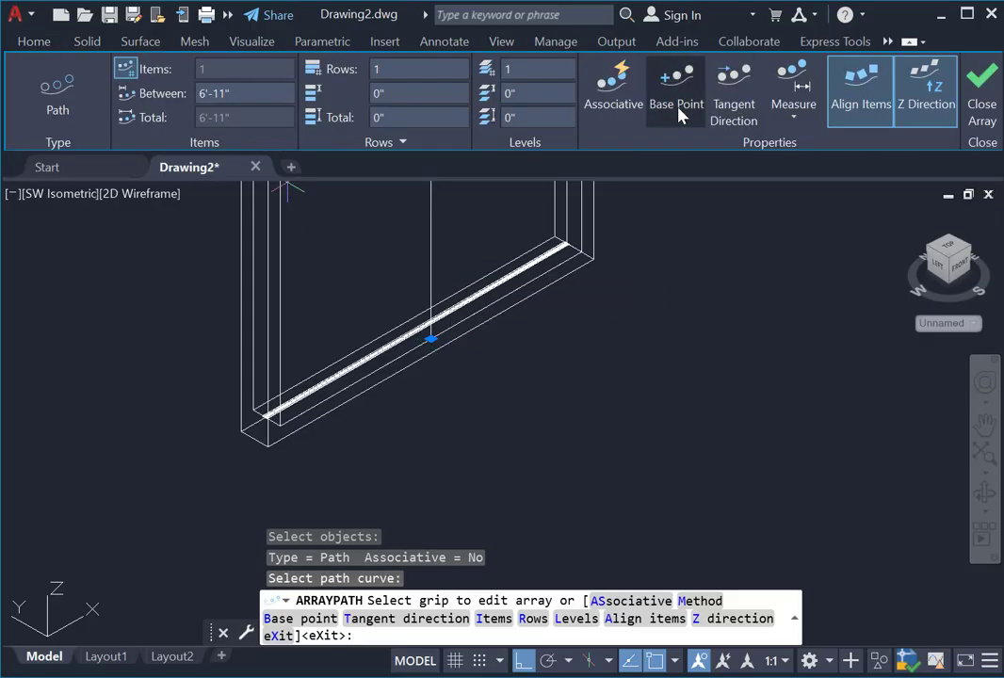
left_click(794, 117)
left_click(787, 152)
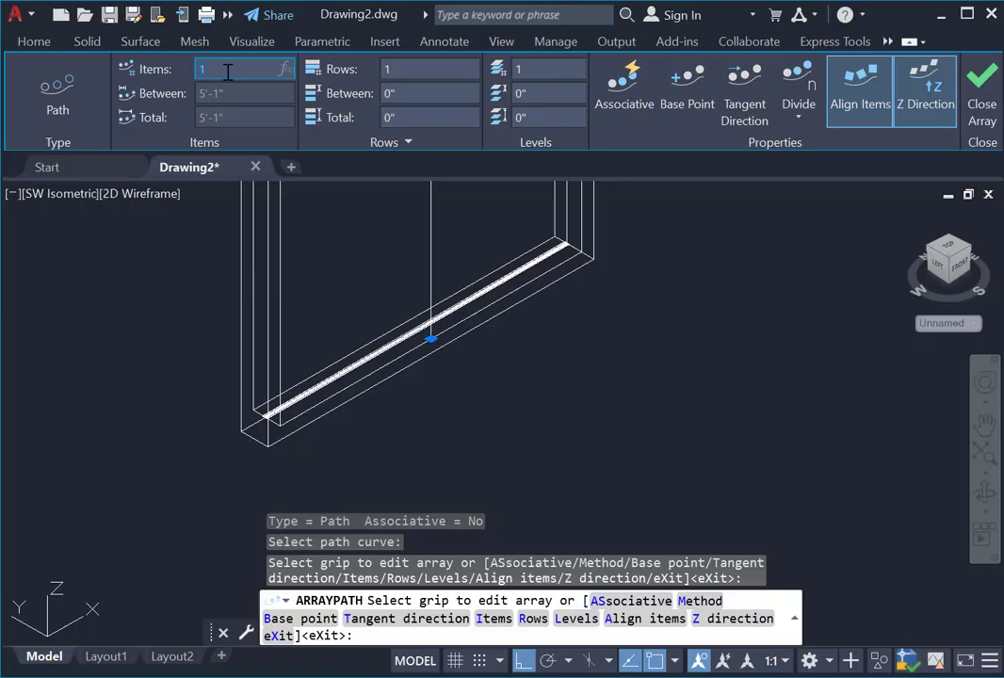
Try increasing item counts for the bar array, including 10, then set it to 15 and finish the array.
key("Return")
scroll(415, 336, "down", 5)
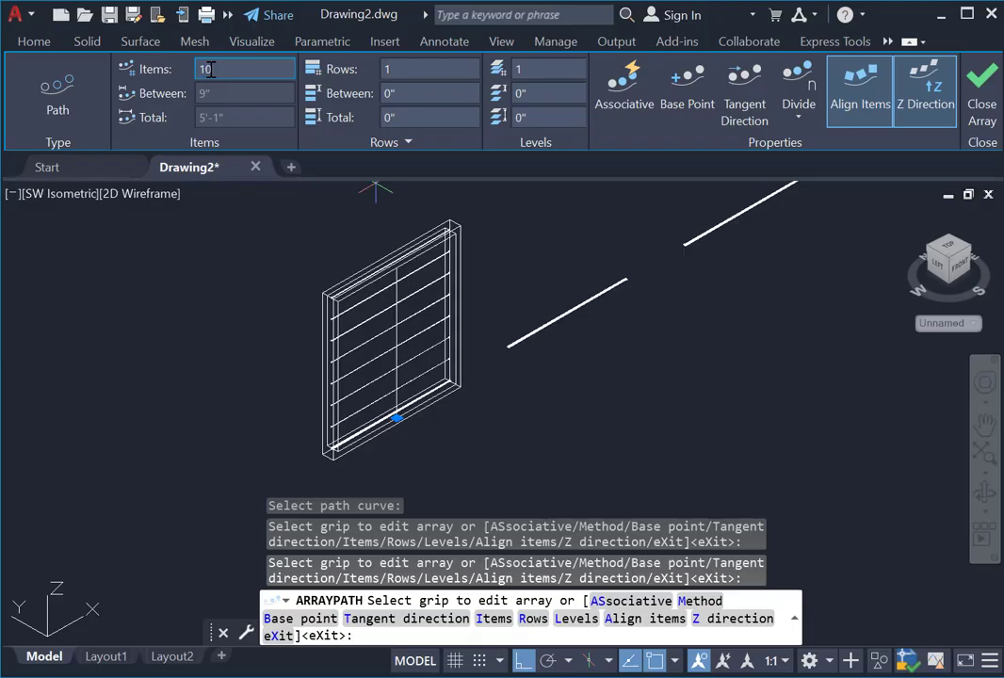
key("Return")
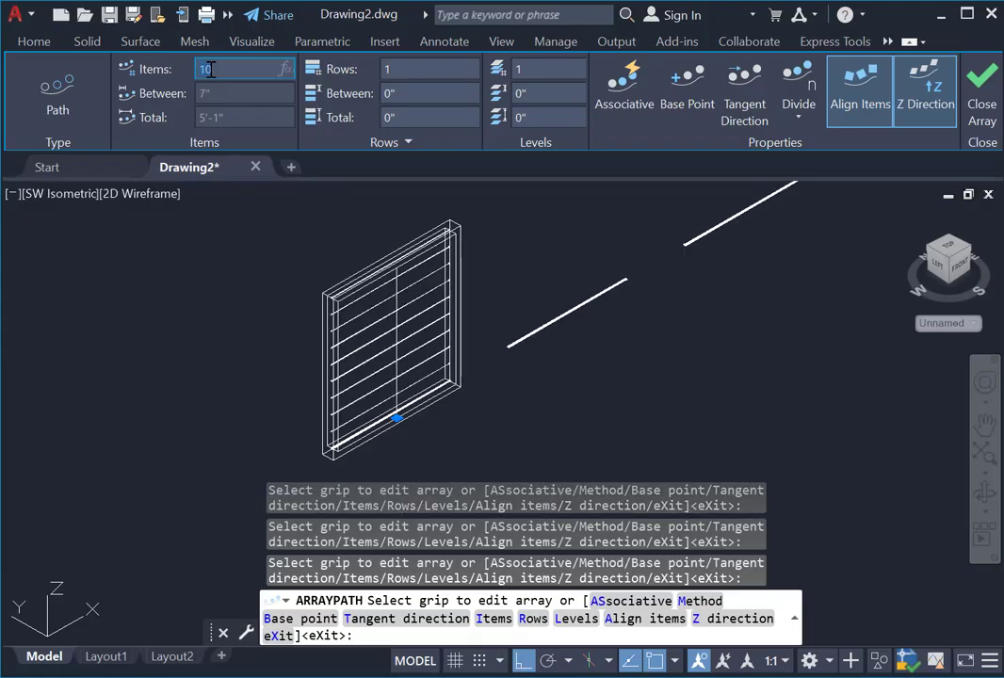
key("Return")
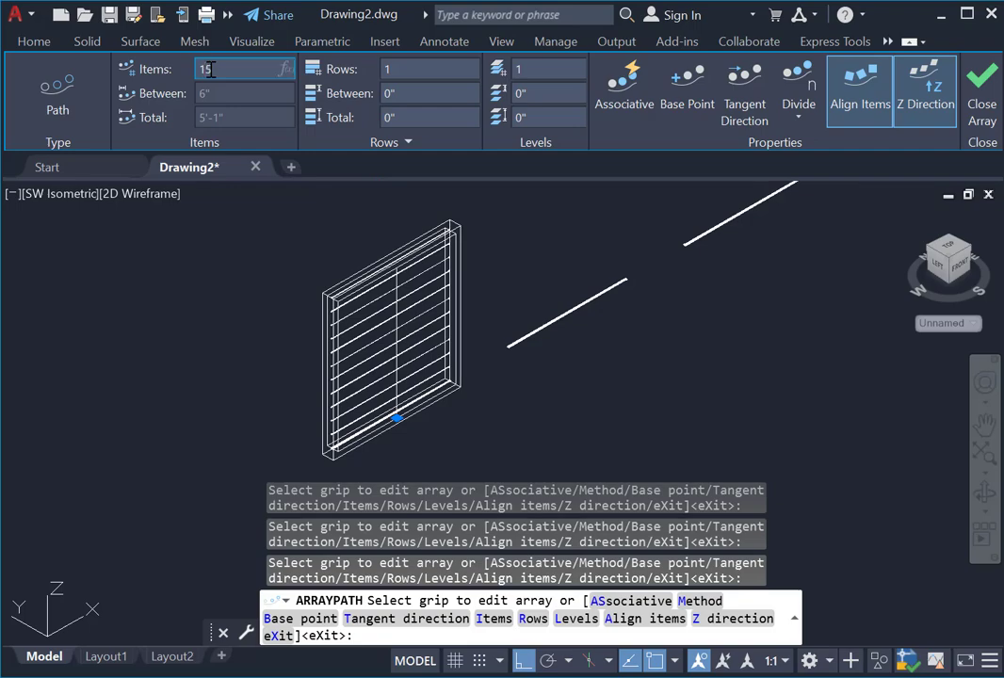
key("Return")
Draw a .7 by .7 rectangle in the empty space below the window frame.
scroll(523, 349, "up", 2)
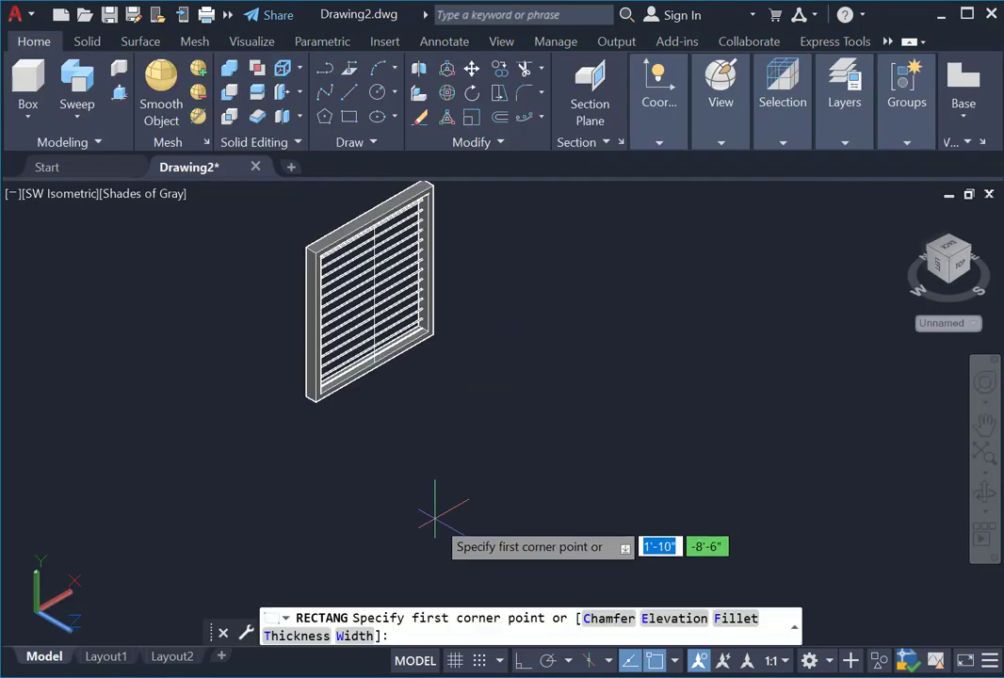
left_click(435, 517)
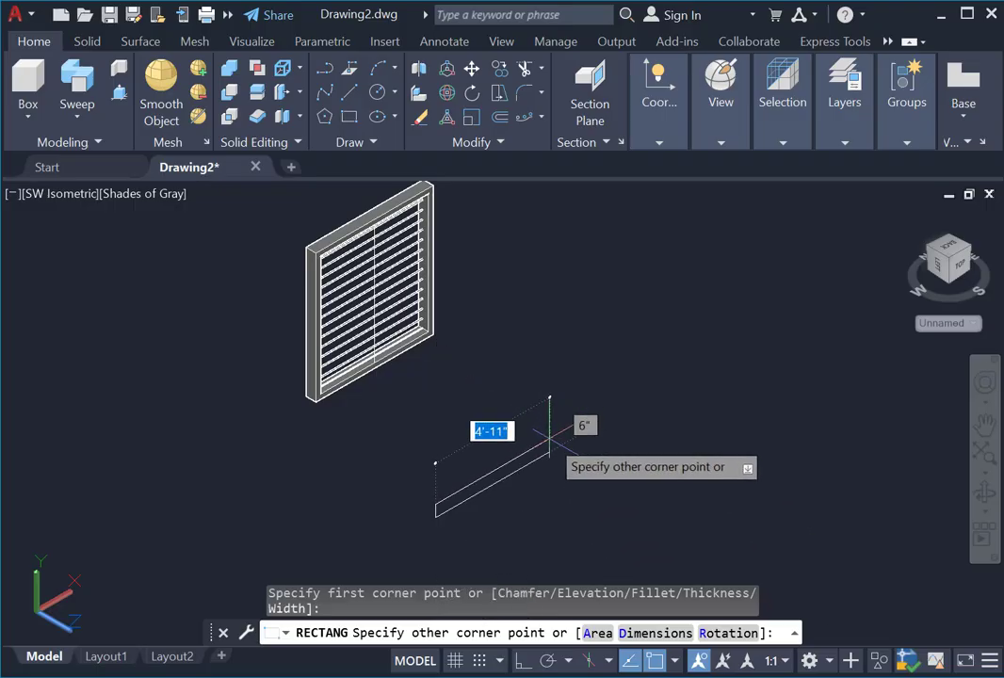
type("5")
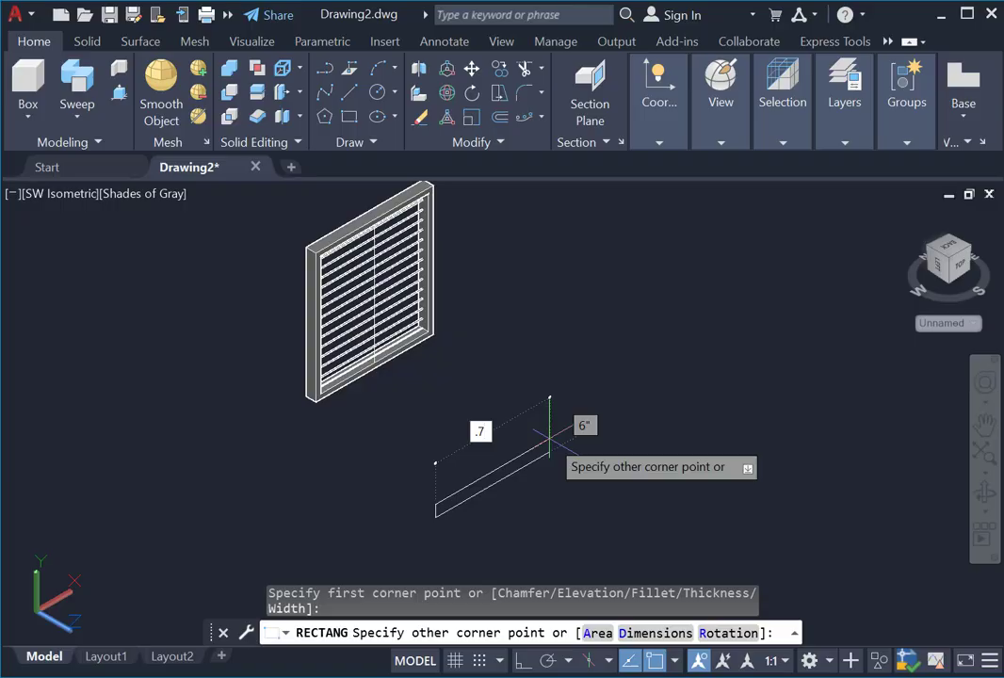
key("Tab")
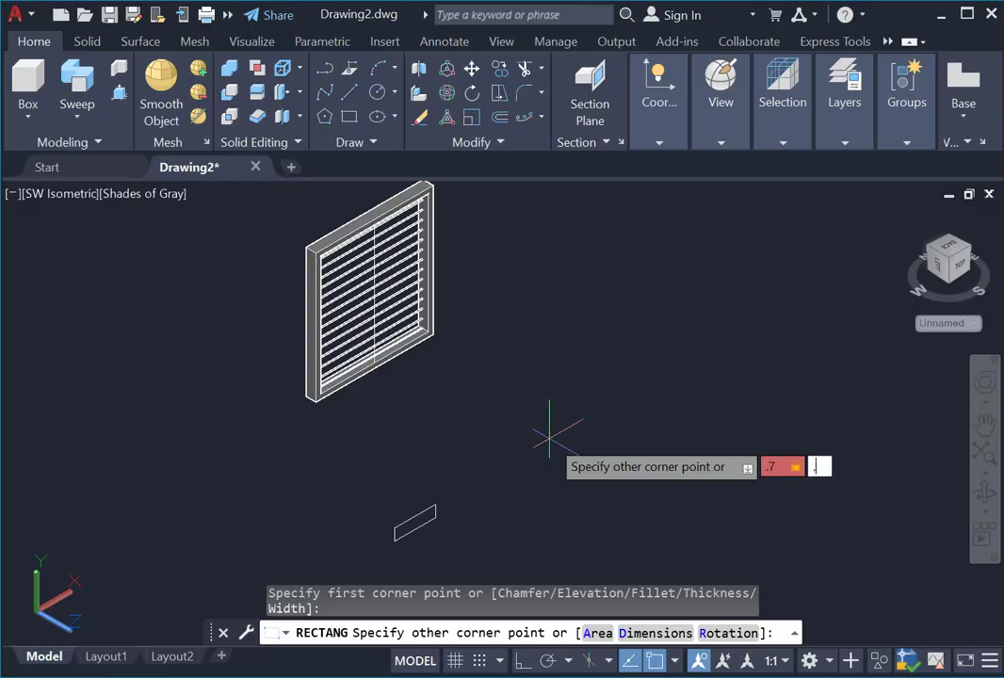
key("Return")
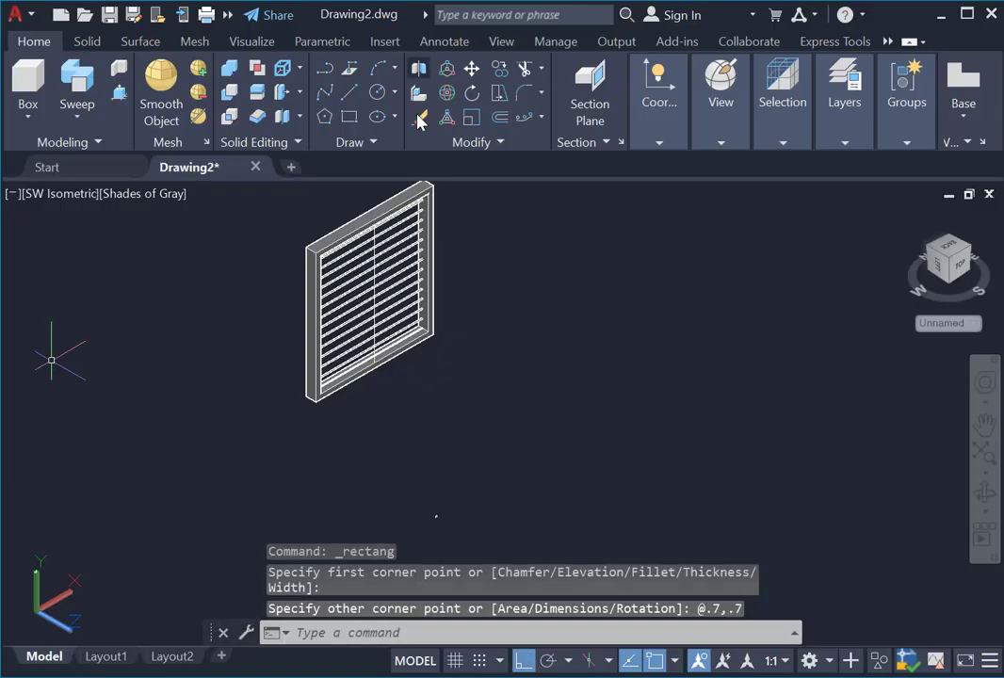
Sweep the small square along the vertical line at the middle of the opening.
left_click(78, 83)
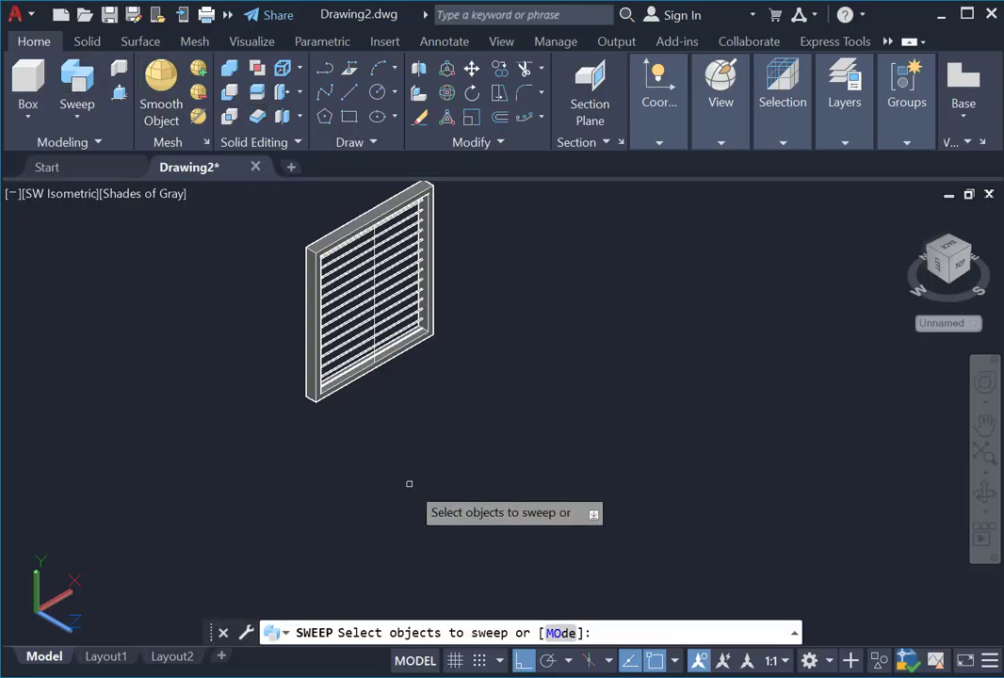
left_click(409, 484)
left_click(522, 557)
key("Return")
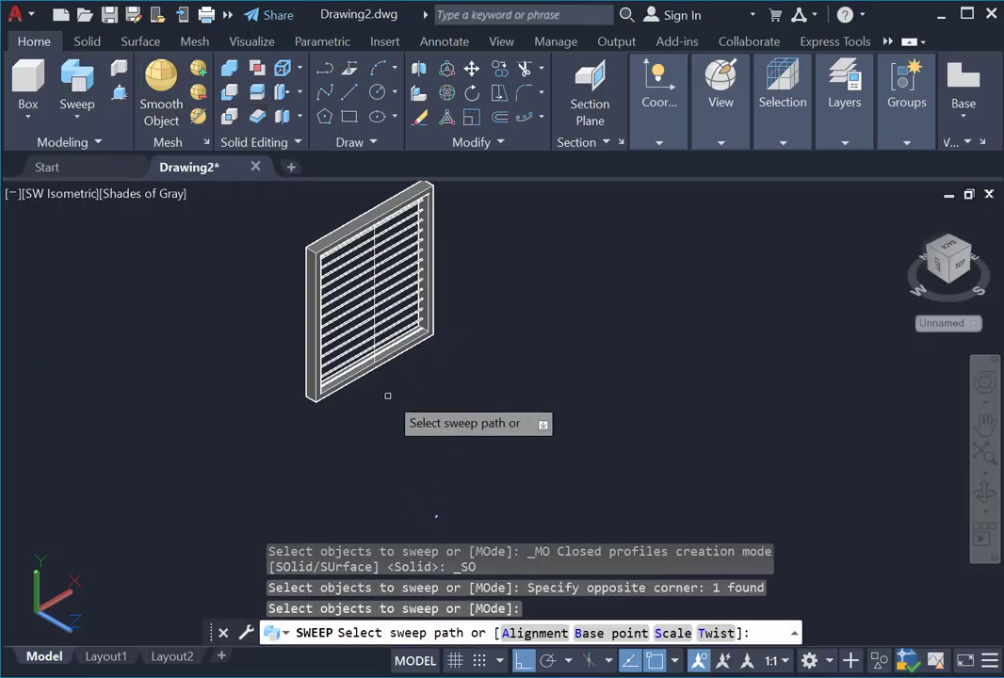
scroll(383, 356, "up", 5)
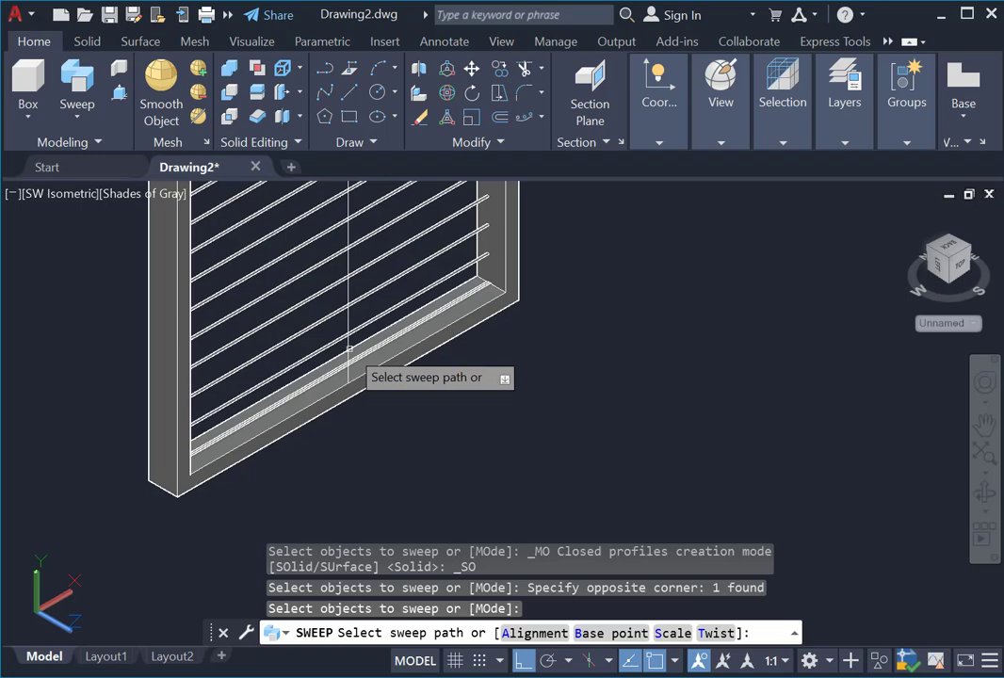
left_click(345, 350)
scroll(473, 392, "down", 4)
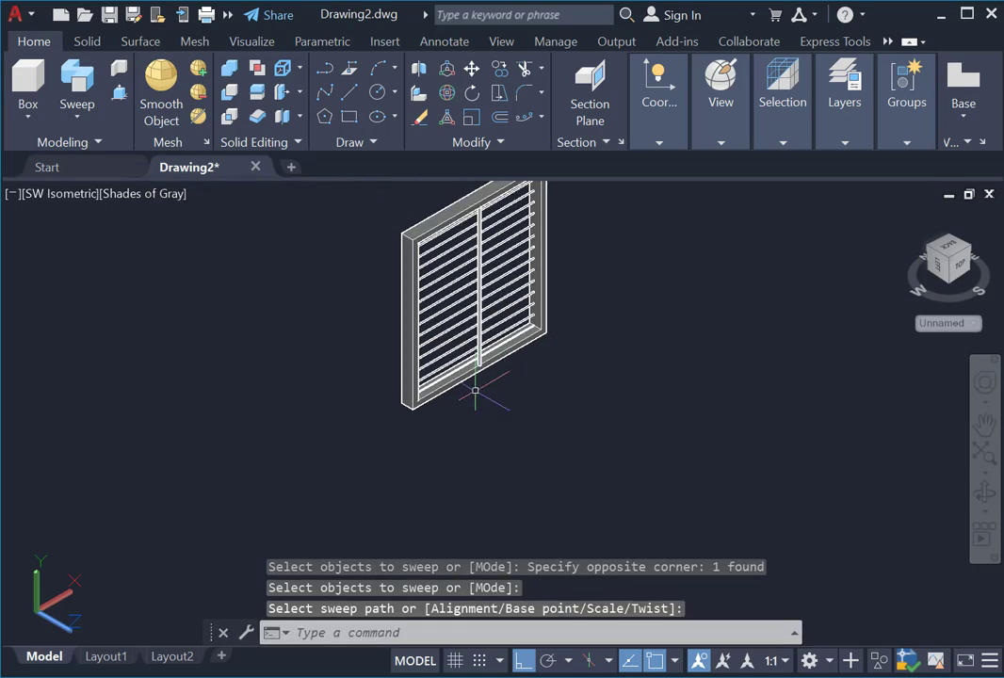
Move the vertical square bar back from the opening's front edge so it lines up with the horizontal bars.
scroll(470, 375, "up", 2)
scroll(475, 332, "up", 5)
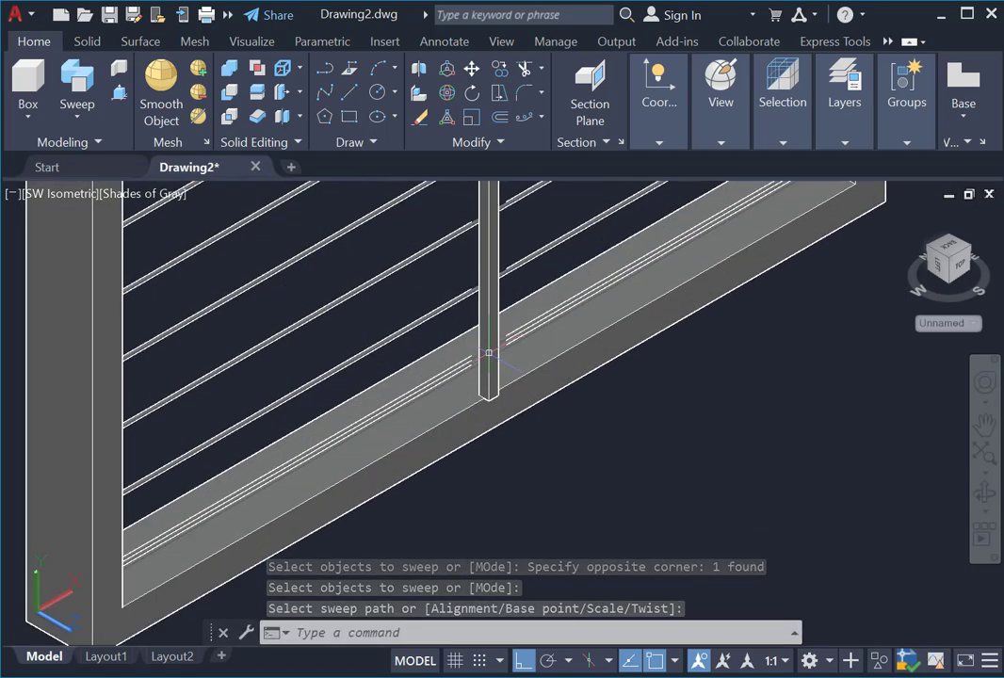
left_click(489, 354)
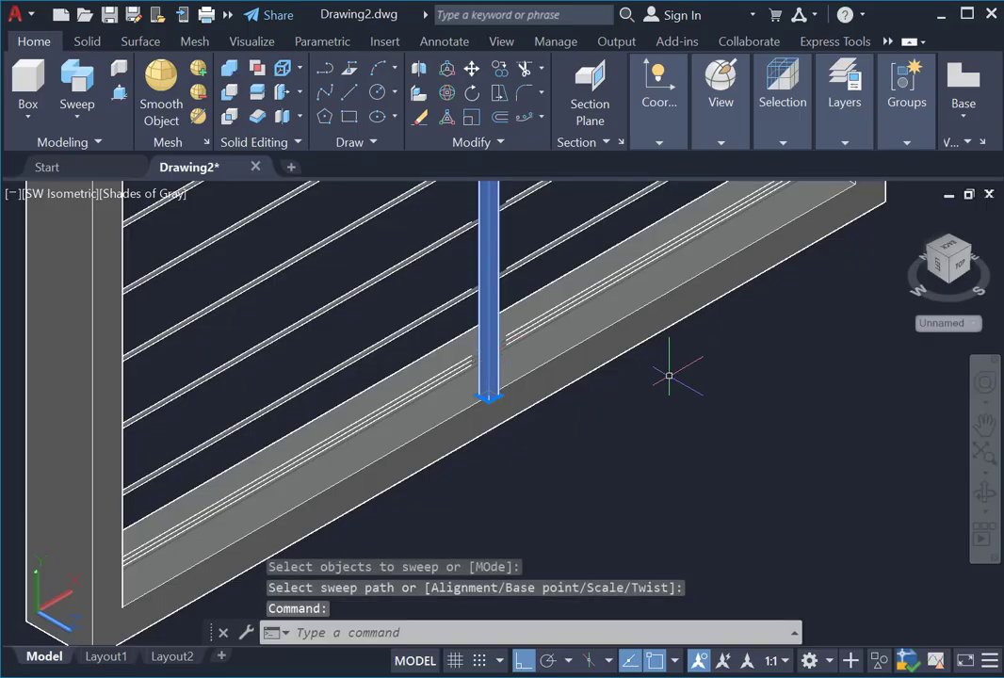
type("m")
key("Return")
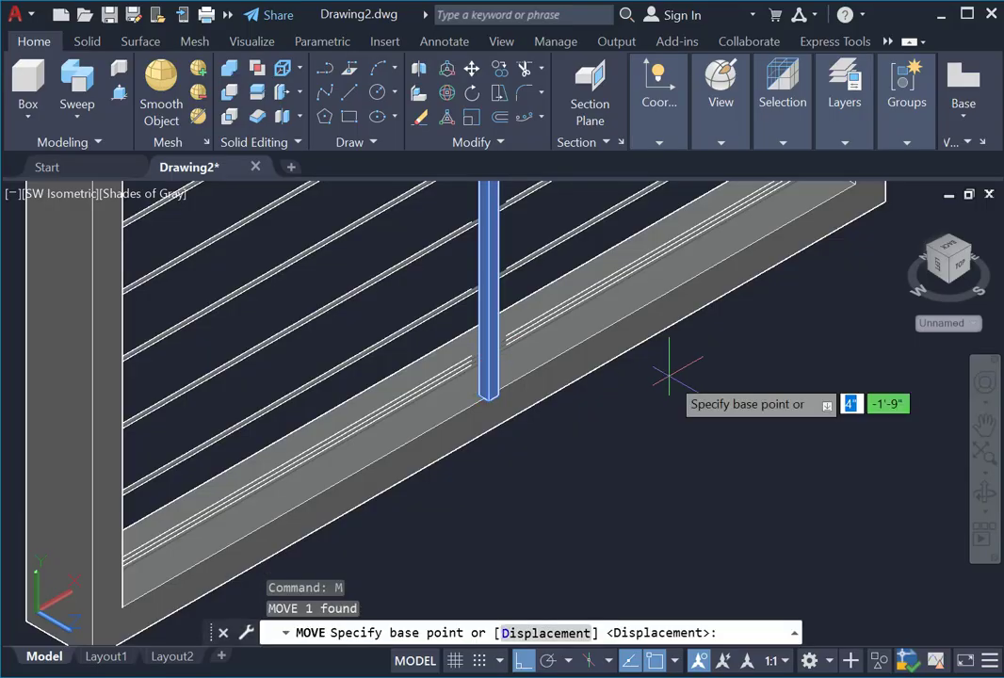
left_click(714, 449)
left_click(653, 444)
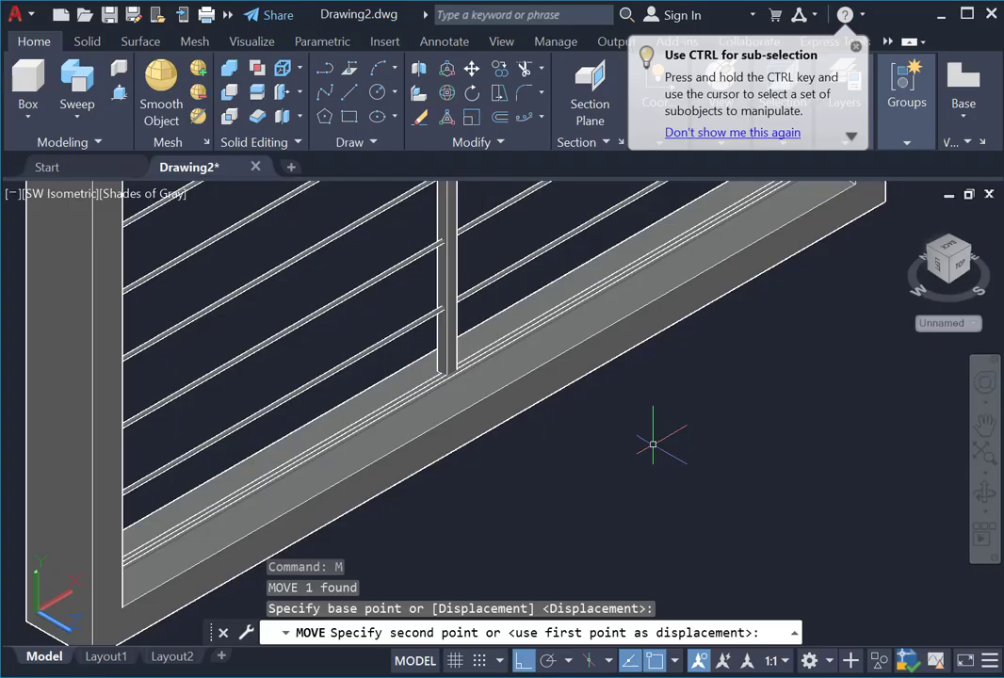
Open the viewport's list of preset model views.
scroll(618, 500, "down", 6)
scroll(725, 386, "down", 3)
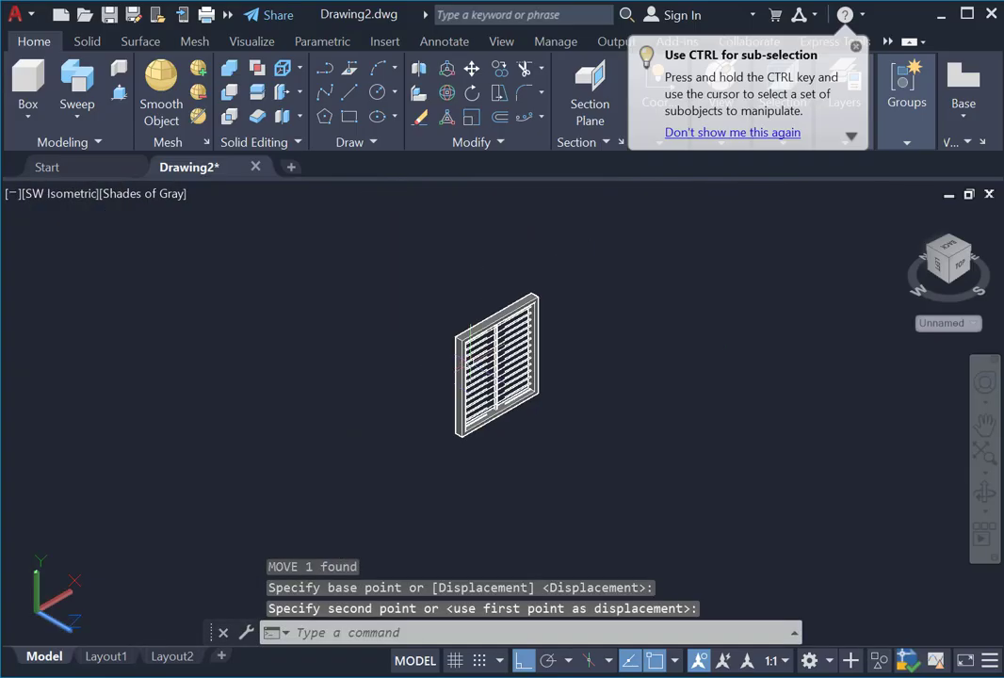
scroll(583, 343, "up", 8)
scroll(243, 300, "down", 2)
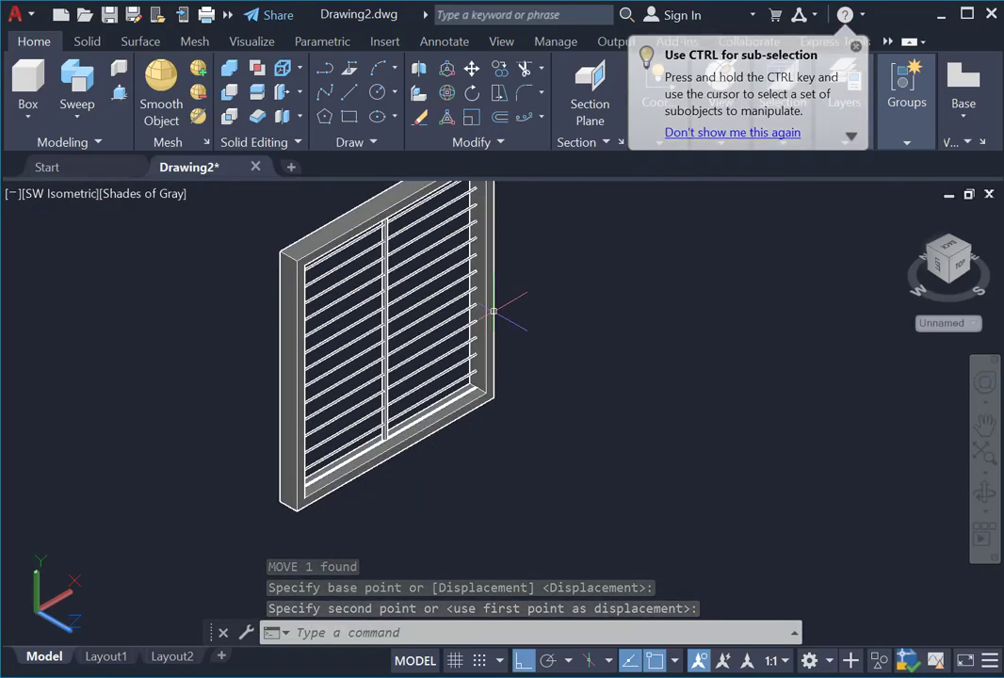
scroll(520, 367, "down", 2)
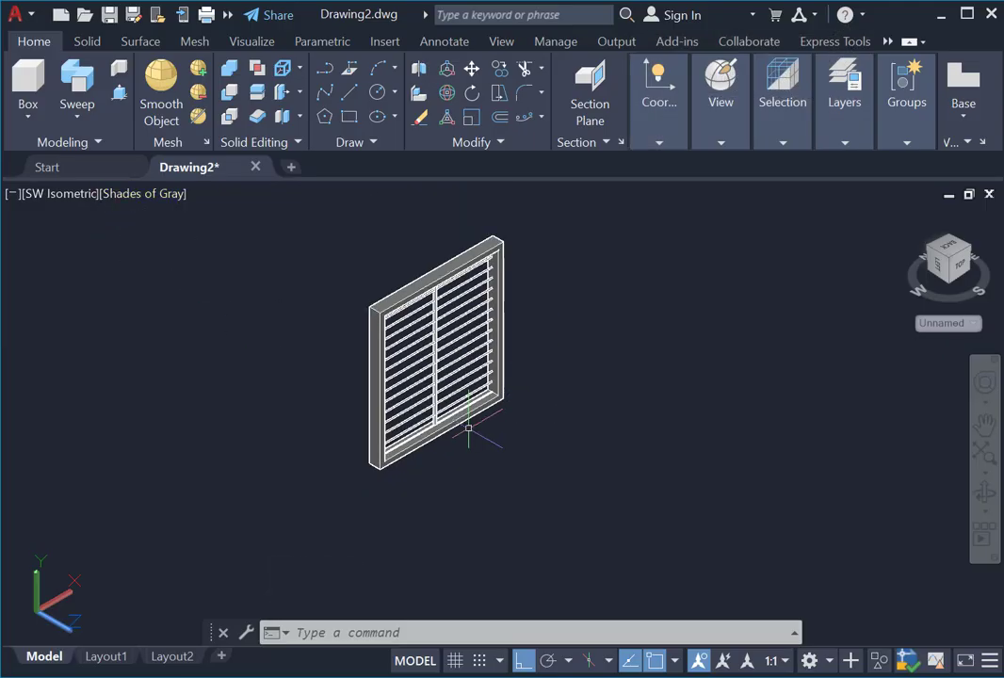
left_click(60, 193)
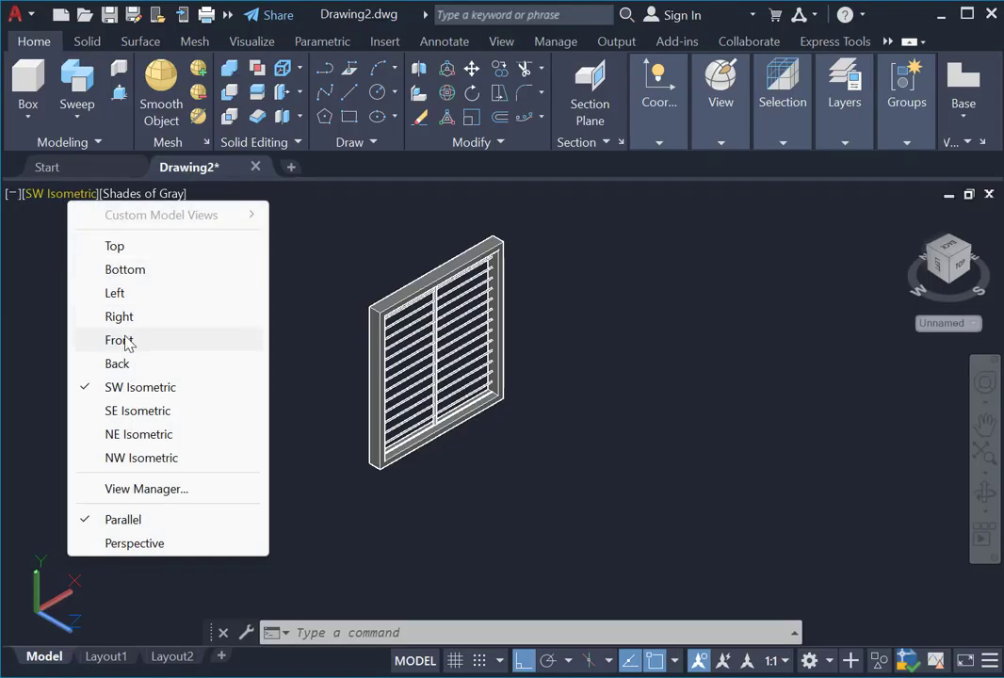